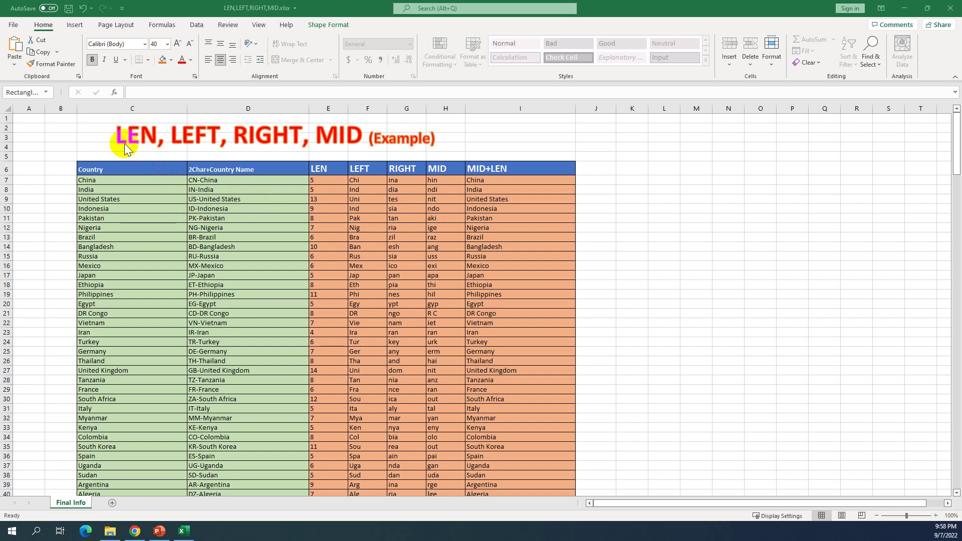
# - Examine the function names in the worksheet title, the source columns C to D and the result columns E to I
pyautogui.doubleClick(121, 140)
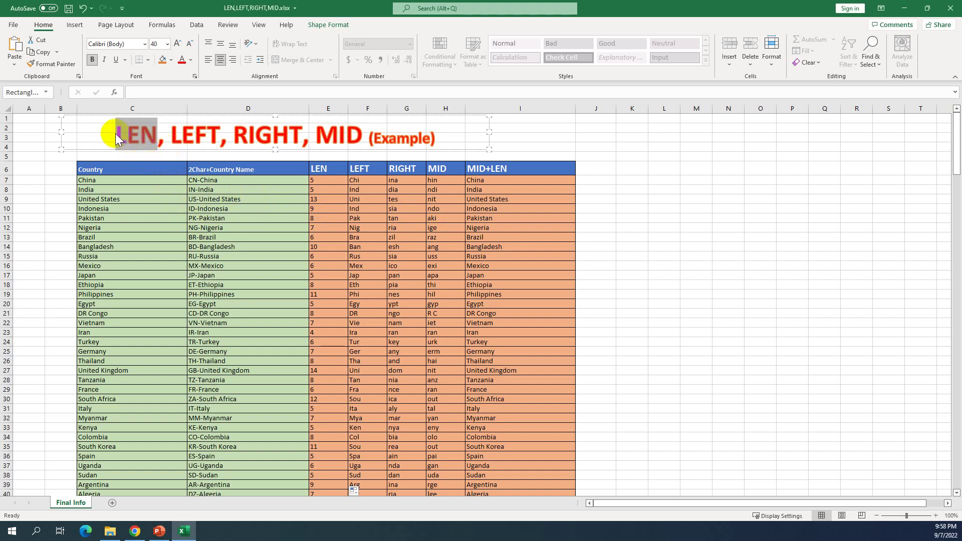
pyautogui.moveTo(115, 133); pyautogui.dragTo(353, 121)
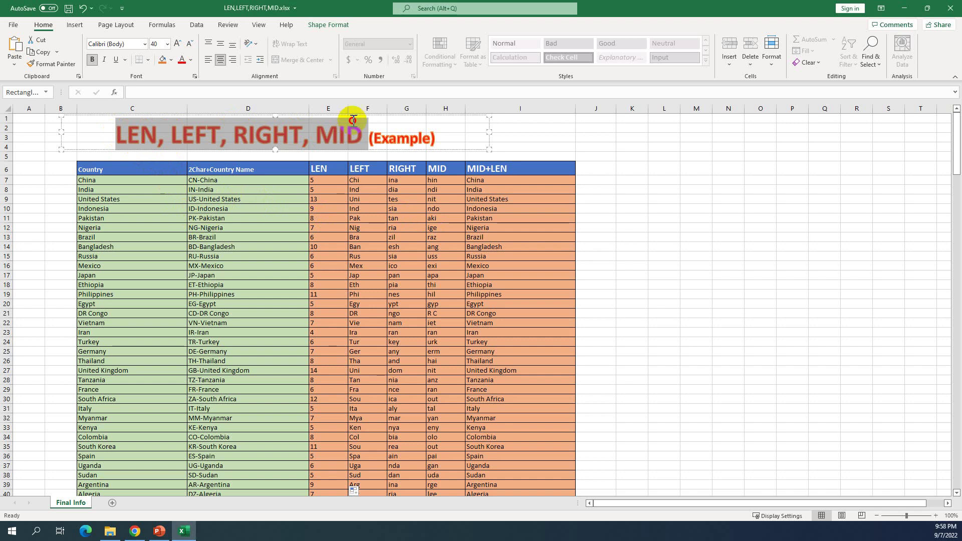
pyautogui.click(158, 132)
pyautogui.moveTo(157, 133); pyautogui.dragTo(114, 134)
pyautogui.moveTo(177, 134); pyautogui.dragTo(361, 138)
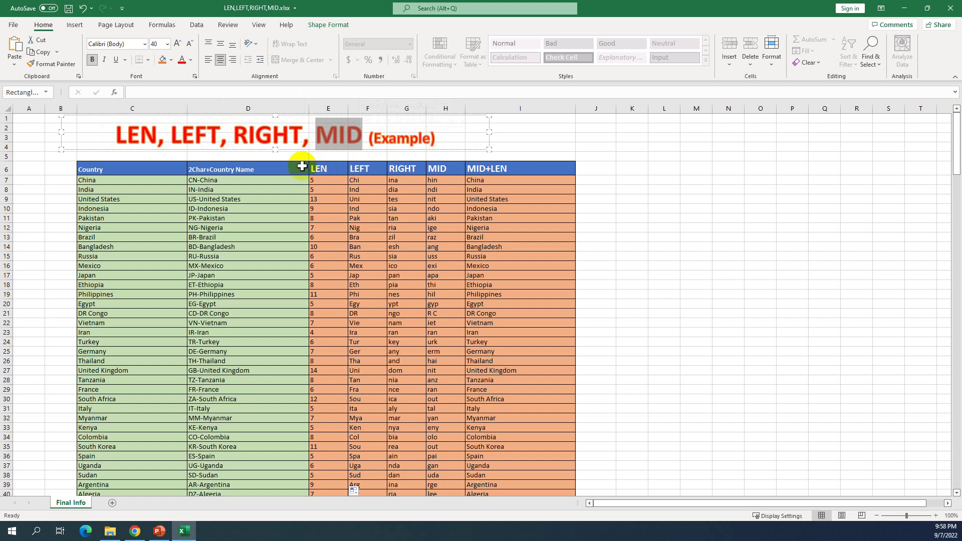
pyautogui.click(476, 169)
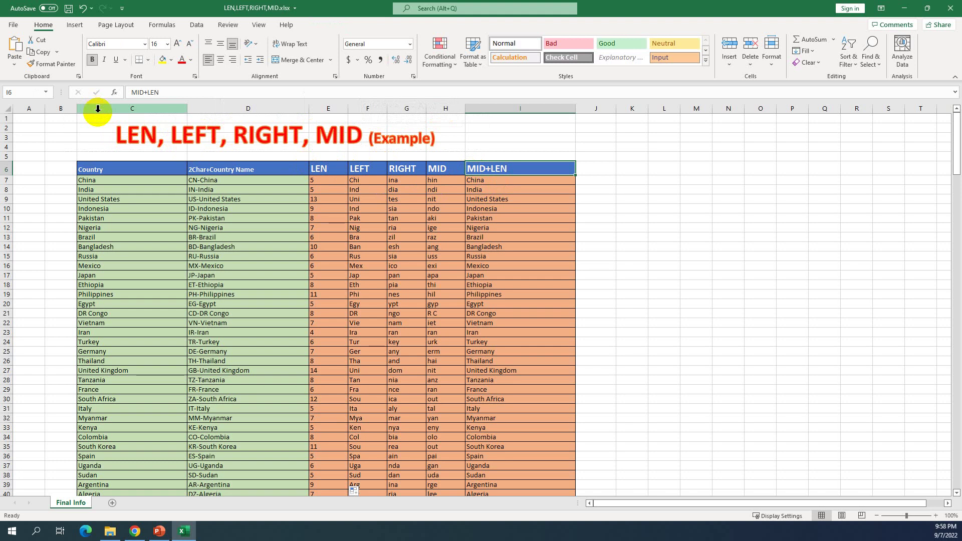
pyautogui.moveTo(98, 109); pyautogui.dragTo(219, 104)
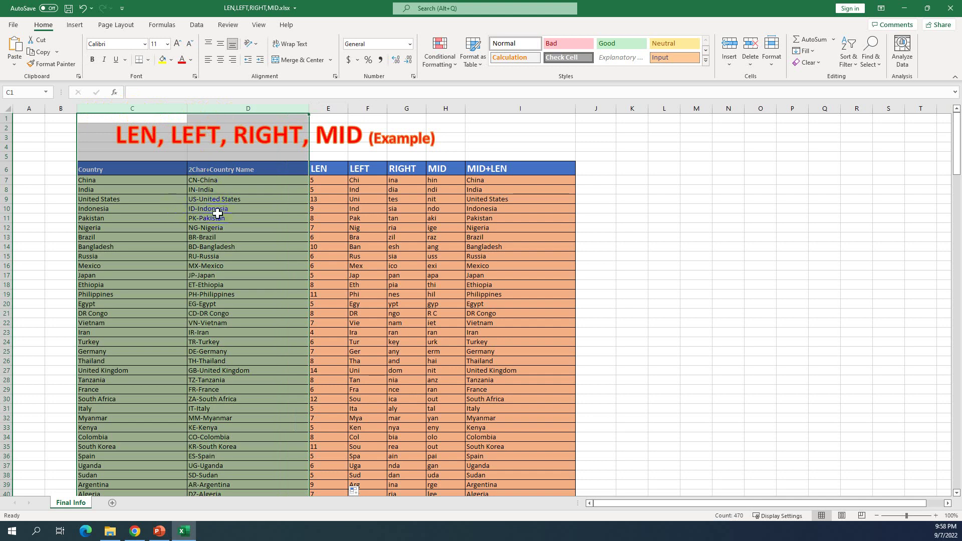
pyautogui.click(328, 107)
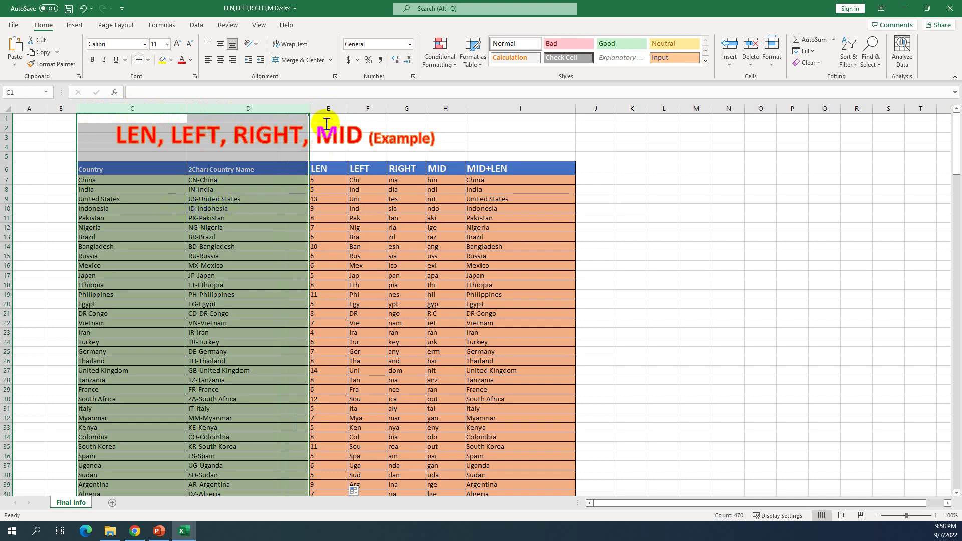
pyautogui.moveTo(325, 107); pyautogui.dragTo(518, 120)
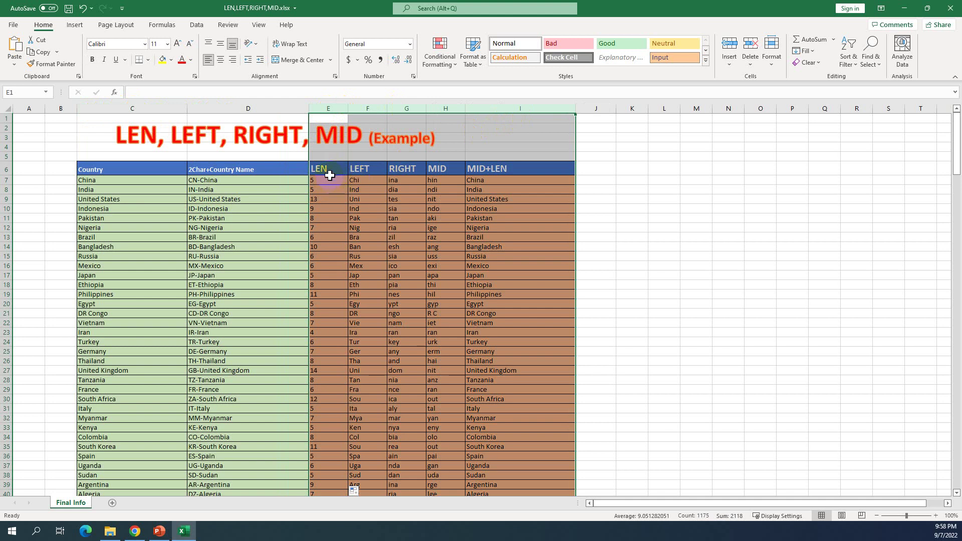
# - Inspect the LEN formula in cell E7 and the characters of the country name in C7
pyautogui.click(330, 173)
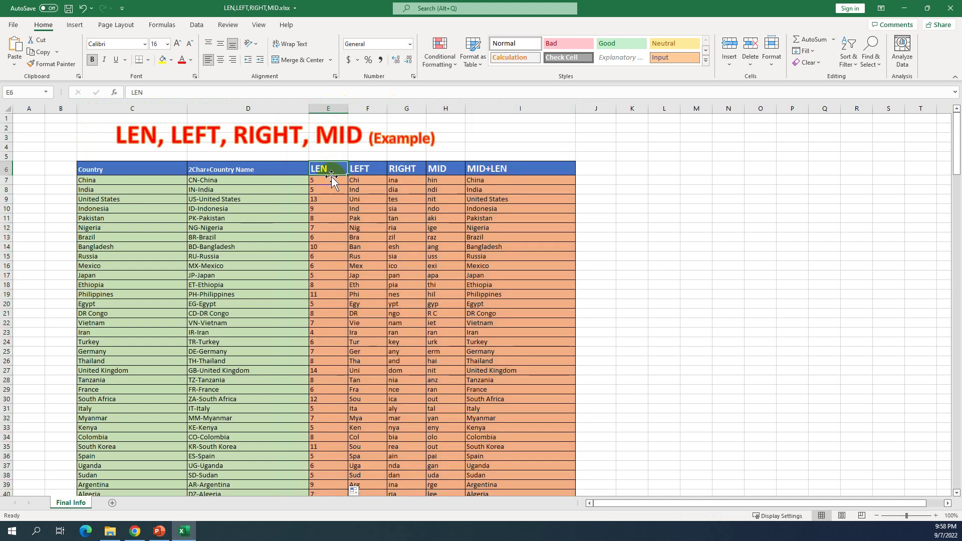
pyautogui.click(326, 182)
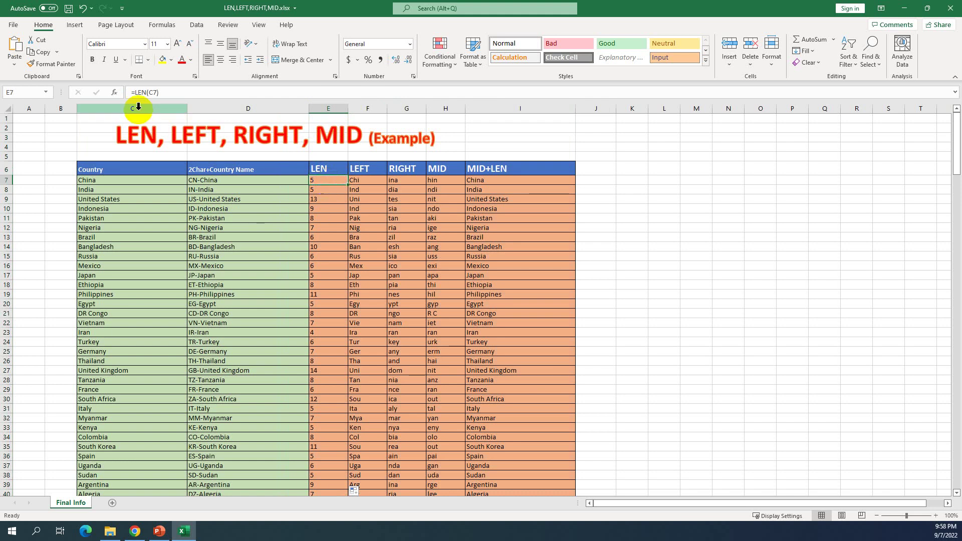
pyautogui.click(95, 182)
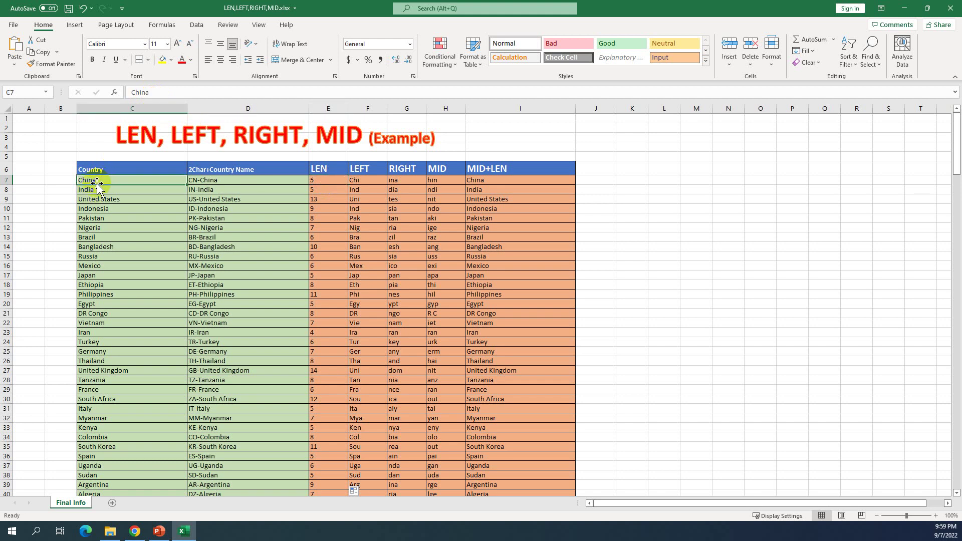
pyautogui.doubleClick(94, 182)
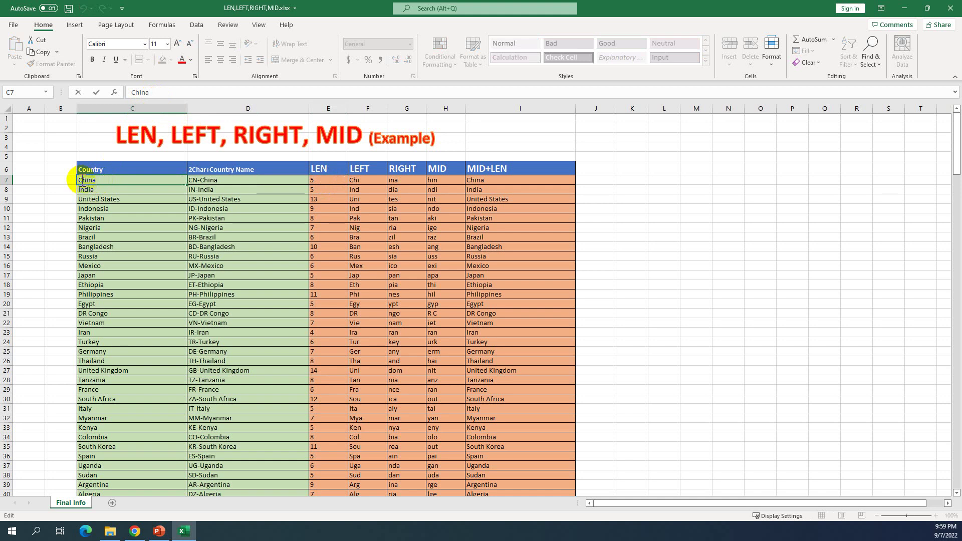
pyautogui.moveTo(93, 181); pyautogui.dragTo(106, 179)
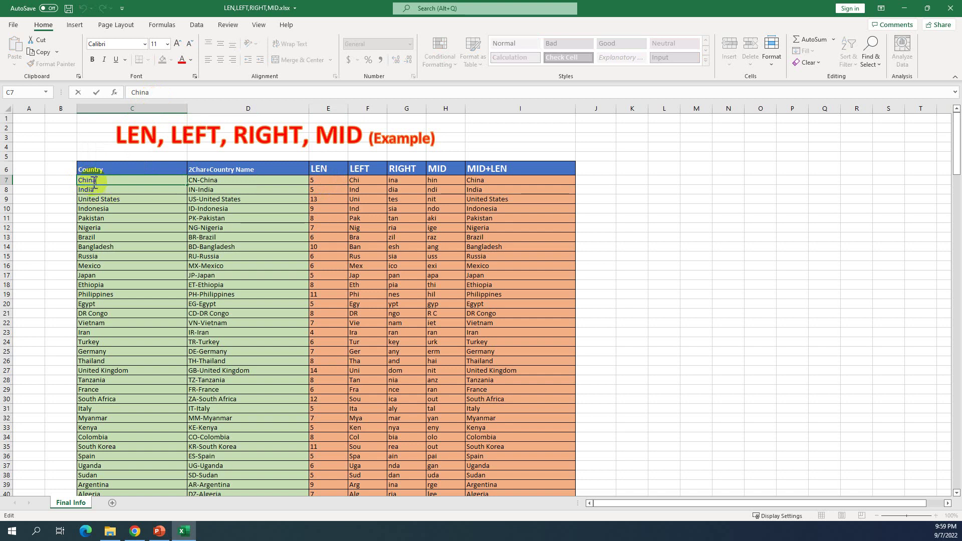
# - Clear cell E7 and re-enter the formula =LEN(C7) to count the characters of the country name
pyautogui.click(331, 184)
pyautogui.doubleClick(321, 182)
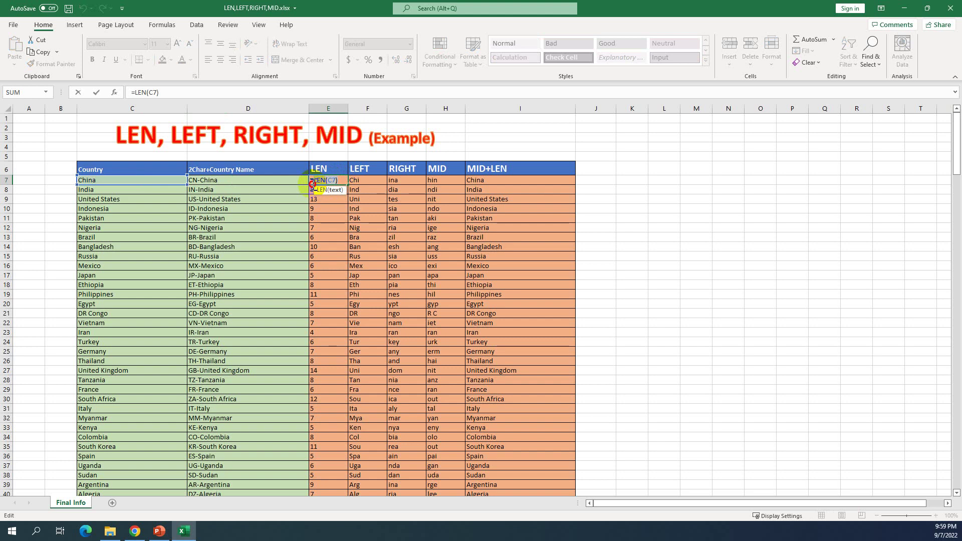
pyautogui.hotkey('shift', 'Home')
pyautogui.press('BackSpace')
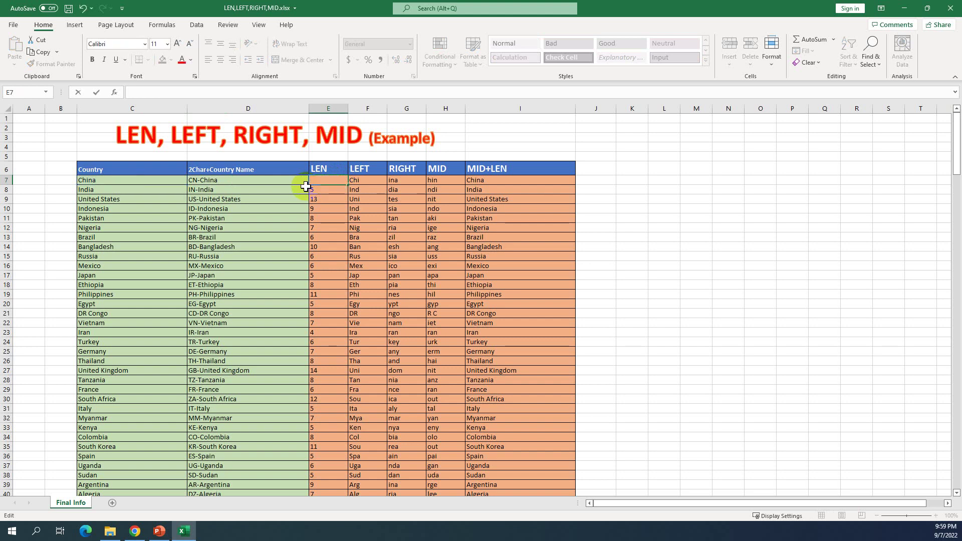
pyautogui.write('=le')
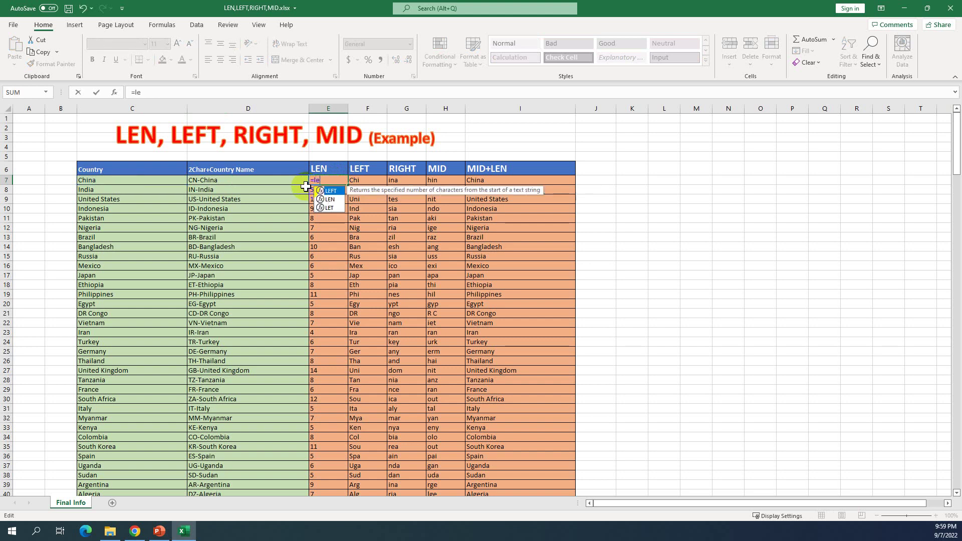
pyautogui.write('n')
pyautogui.press('Tab')
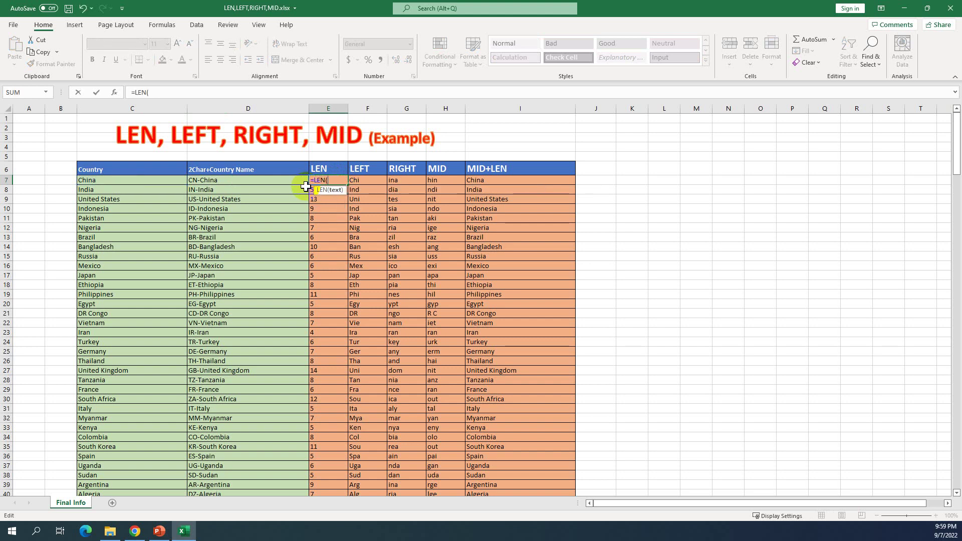
pyautogui.click(120, 180)
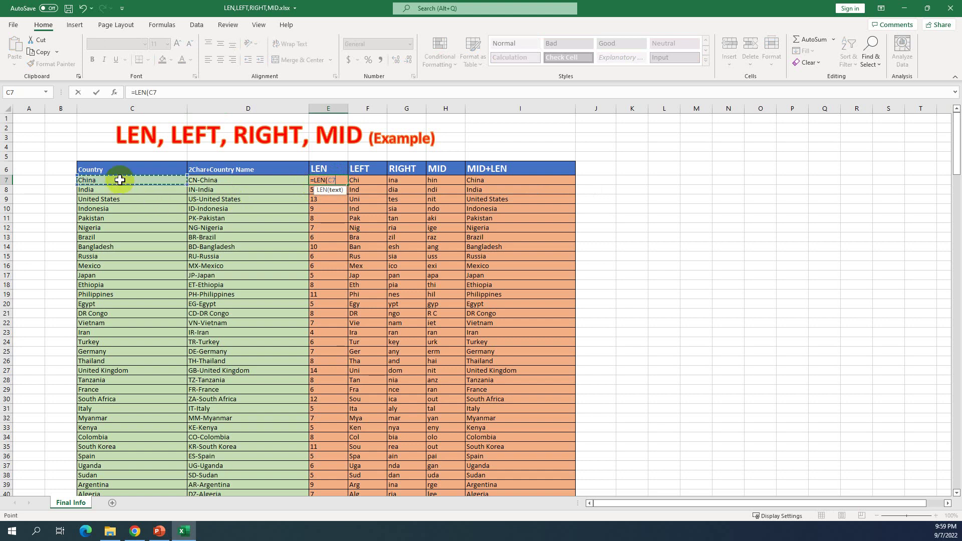
pyautogui.write(')')
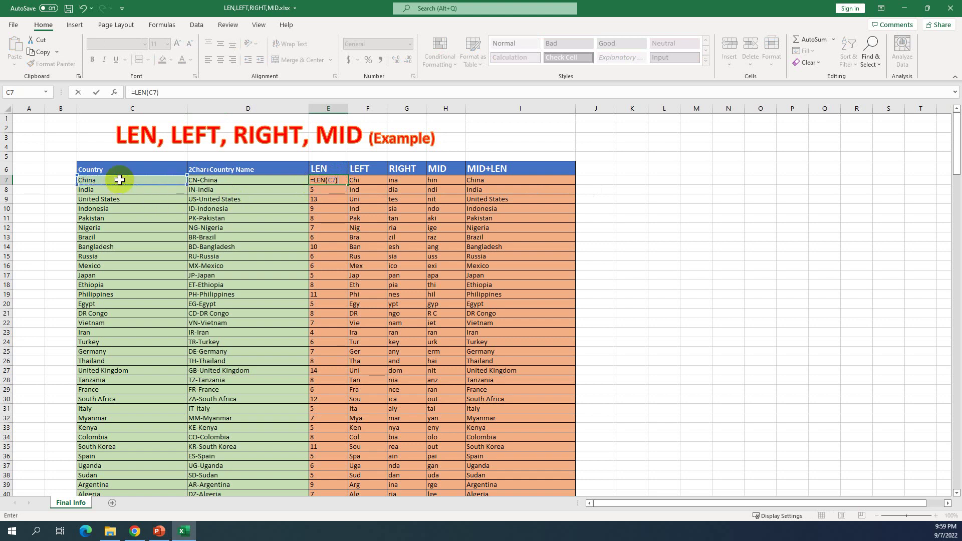
pyautogui.press('Return')
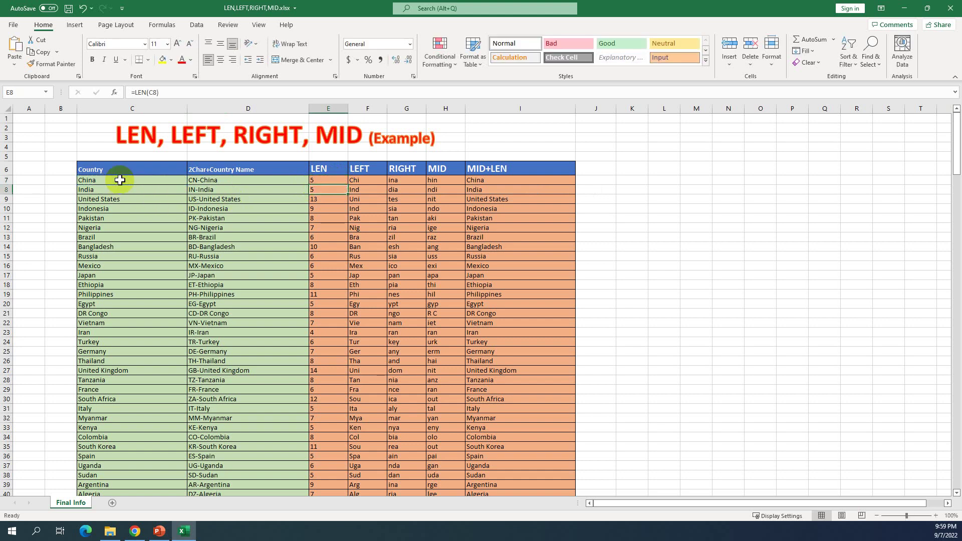
# - Change the formula in E7 to =LEN(D7) so it counts the 2Char+Country Name text
pyautogui.click(314, 180)
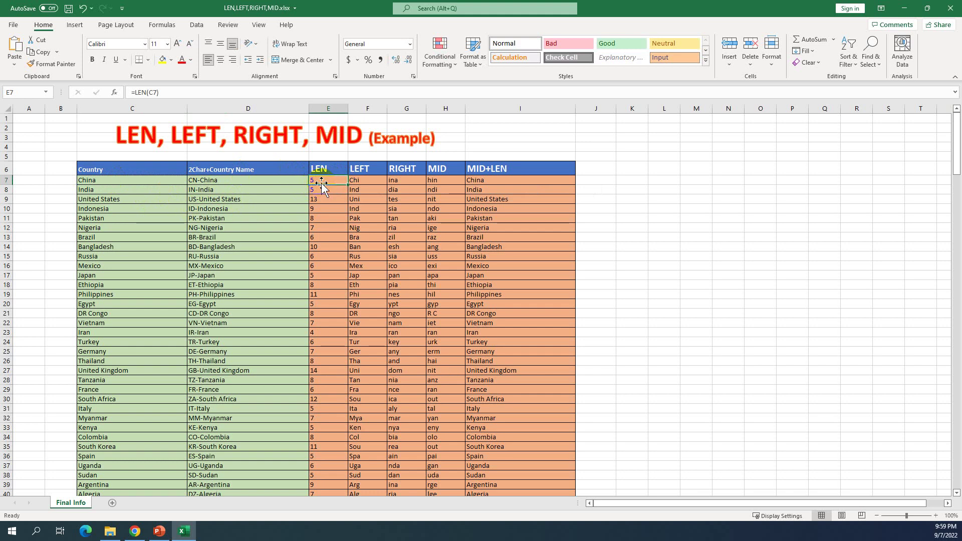
pyautogui.click(97, 180)
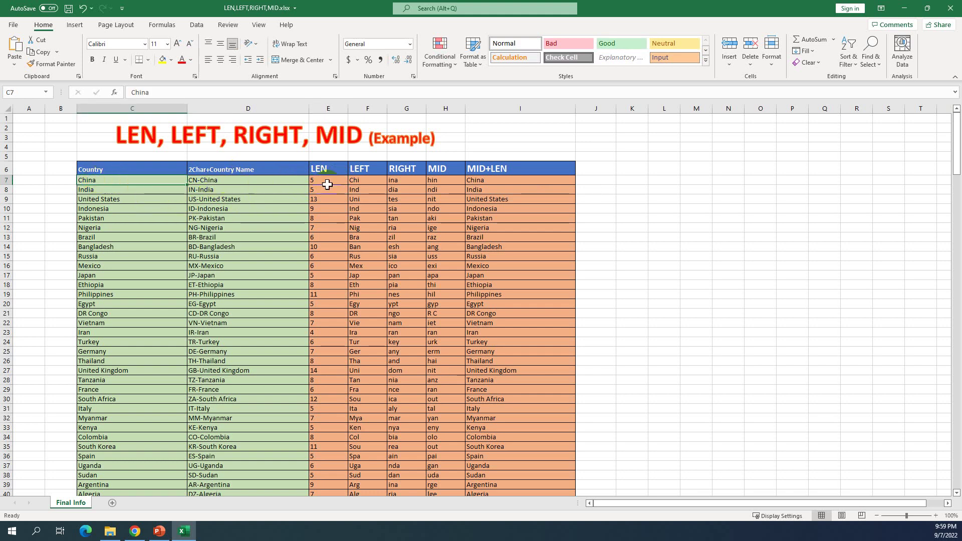
pyautogui.doubleClick(326, 179)
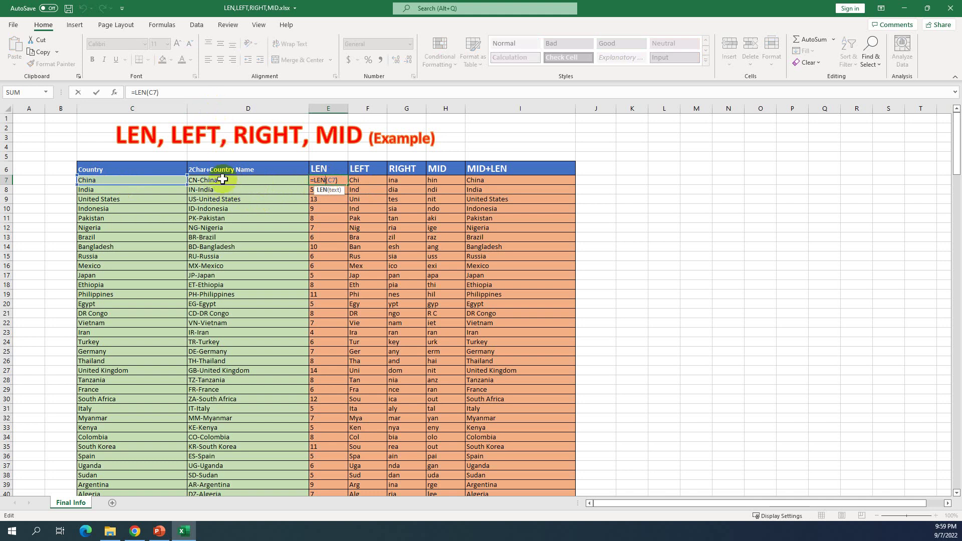
pyautogui.click(334, 180)
pyautogui.press('BackSpace')
pyautogui.write('D')
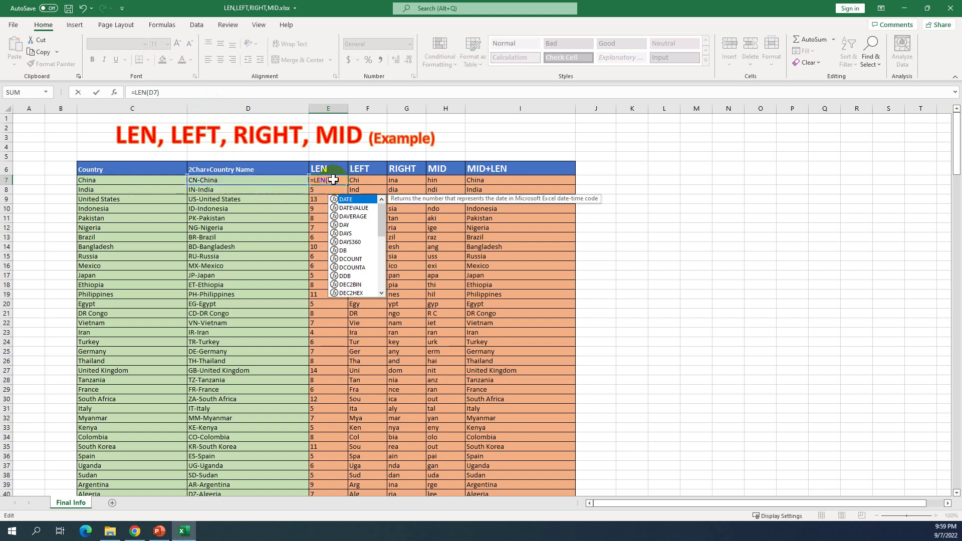
pyautogui.press('Return')
pyautogui.click(334, 180)
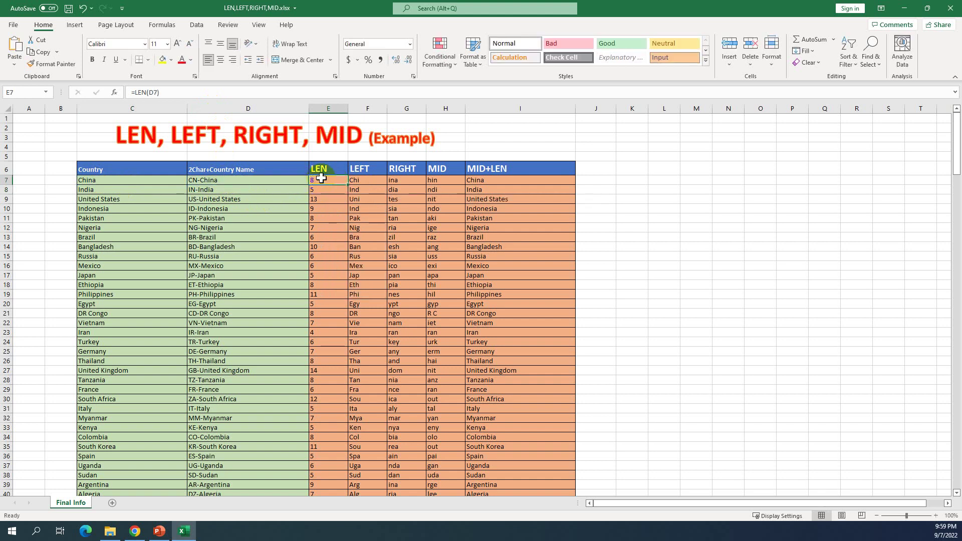
# - Check the country-code prefix in D7 and fill the =LEN(D7) formula from E7 down the LEN column
pyautogui.doubleClick(229, 180)
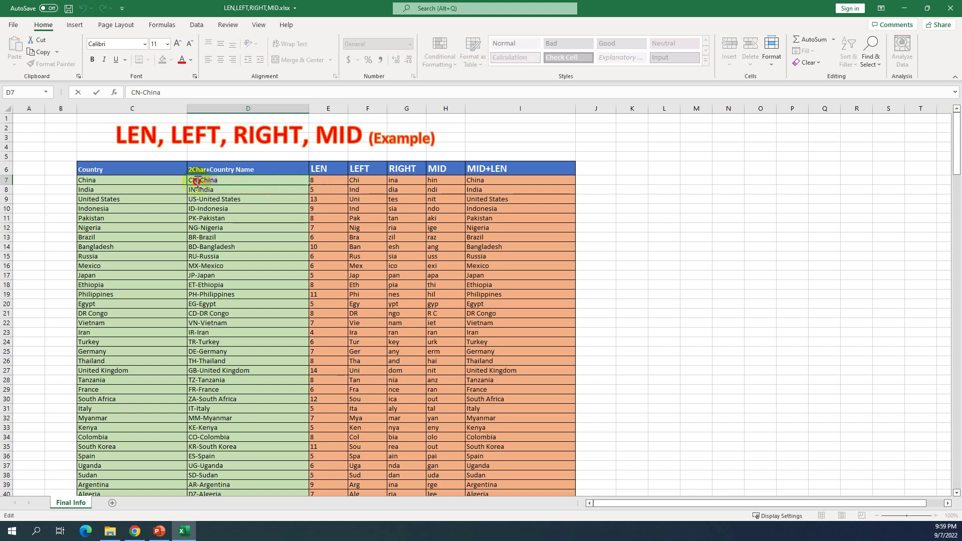
pyautogui.moveTo(197, 182); pyautogui.dragTo(189, 183)
pyautogui.click(318, 182)
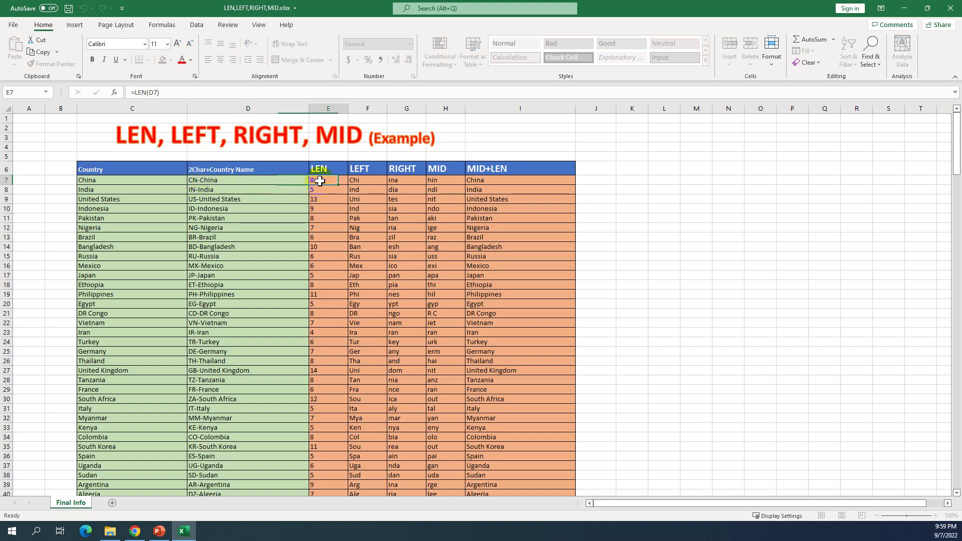
pyautogui.doubleClick(351, 186)
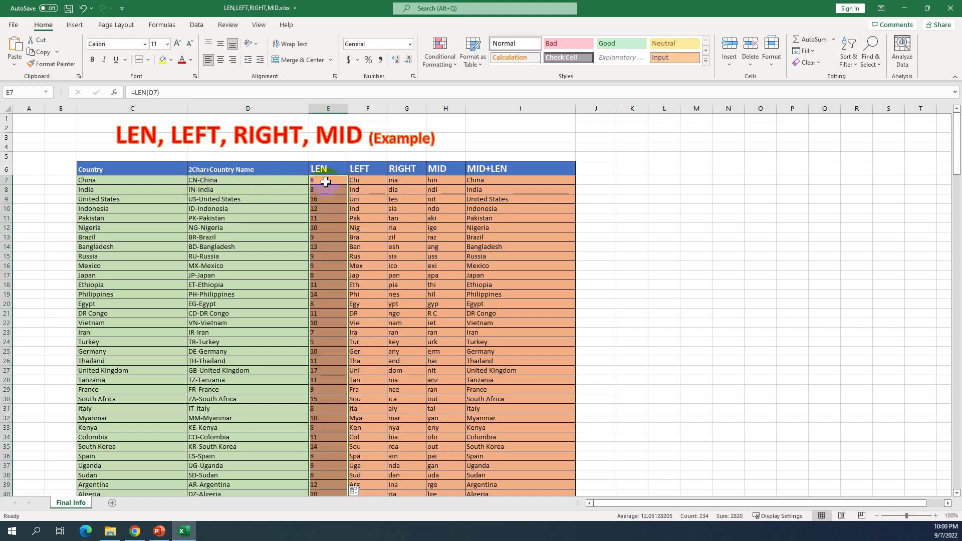
# - Set the formula in E7 back to =LEN(C7) and fill it down the LEN column
pyautogui.doubleClick(326, 182)
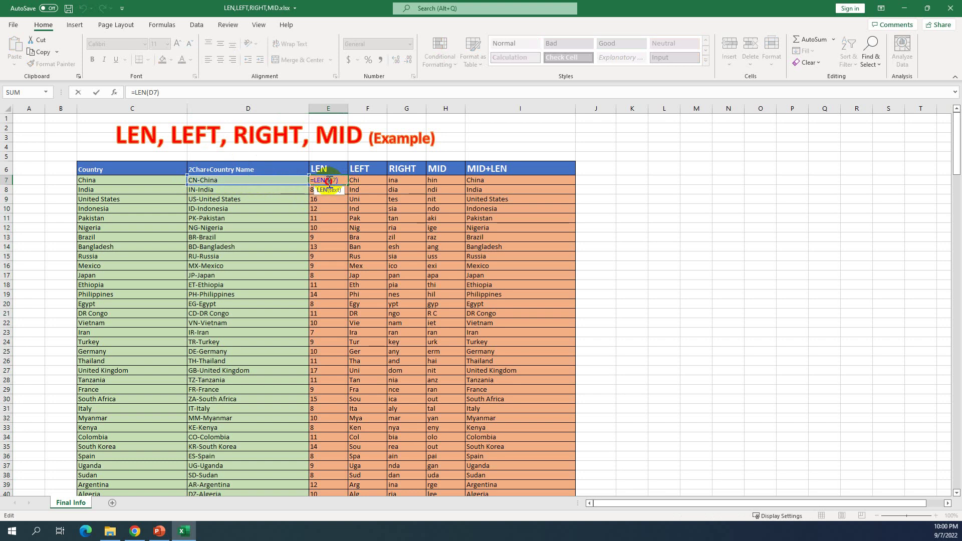
pyautogui.press('Delete')
pyautogui.write('C')
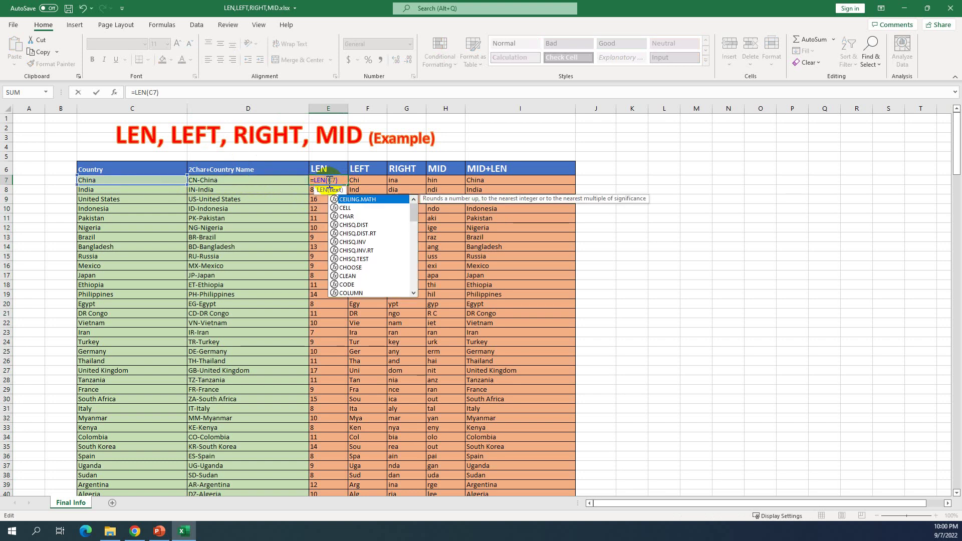
pyautogui.hotkey('ctrl', 'Return')
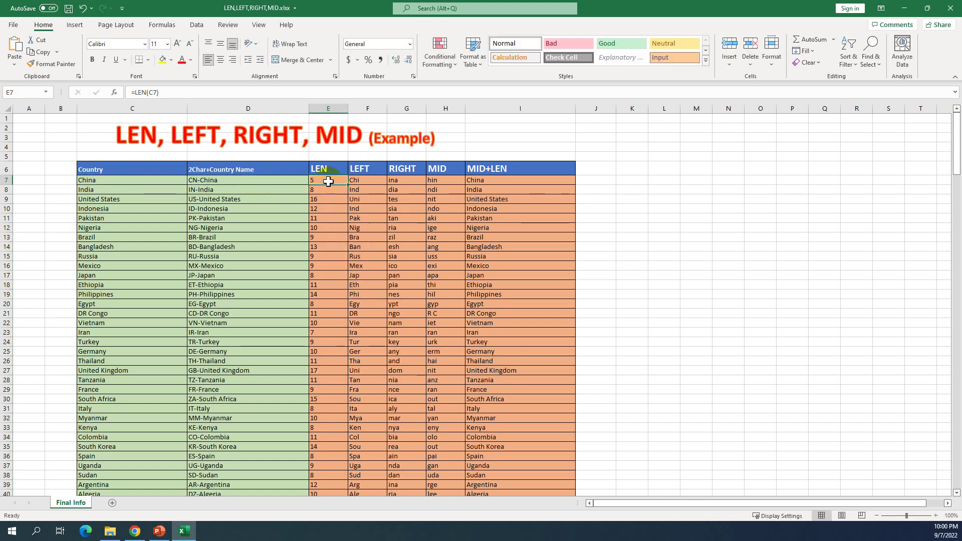
pyautogui.doubleClick(349, 186)
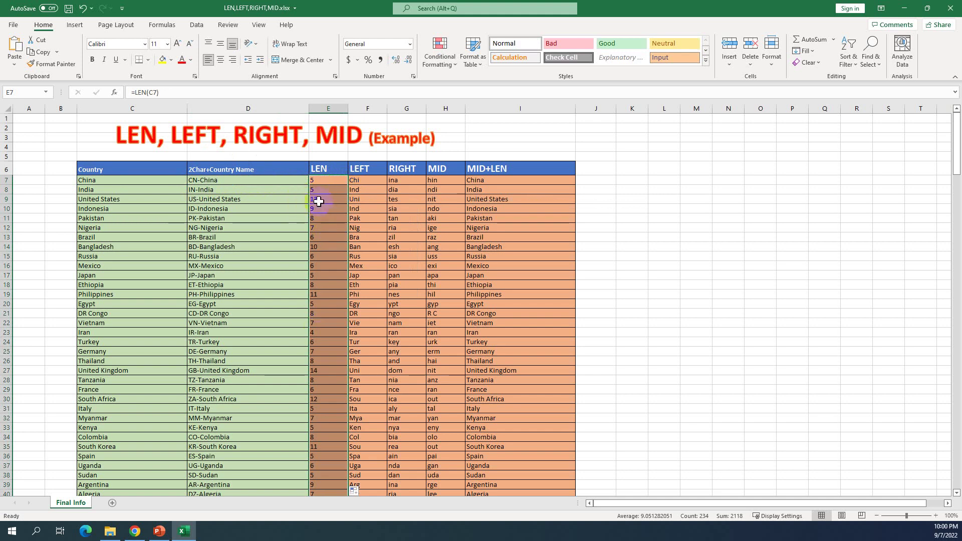
# - Review the Country and 2Char+Country Name columns alongside the LEN formula in E7
pyautogui.click(110, 108)
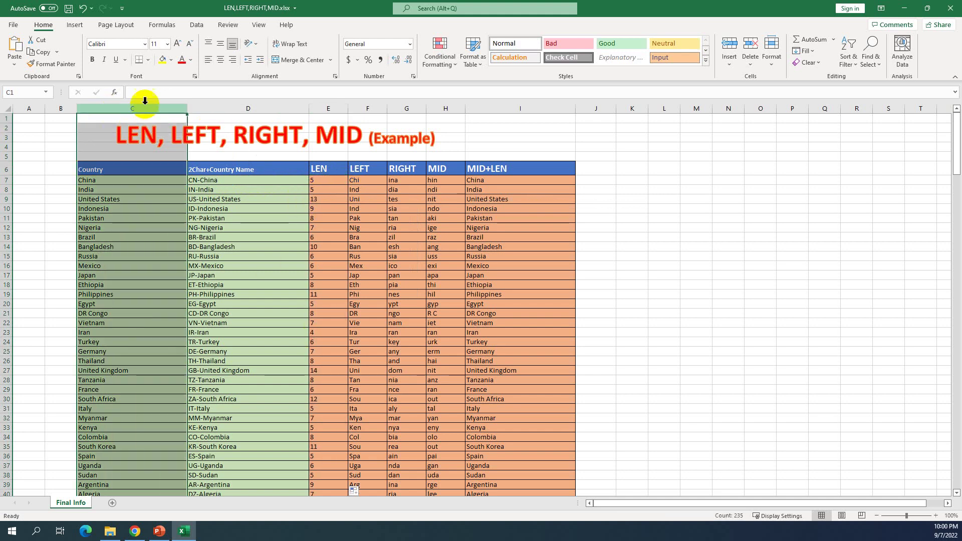
pyautogui.click(325, 185)
pyautogui.click(241, 179)
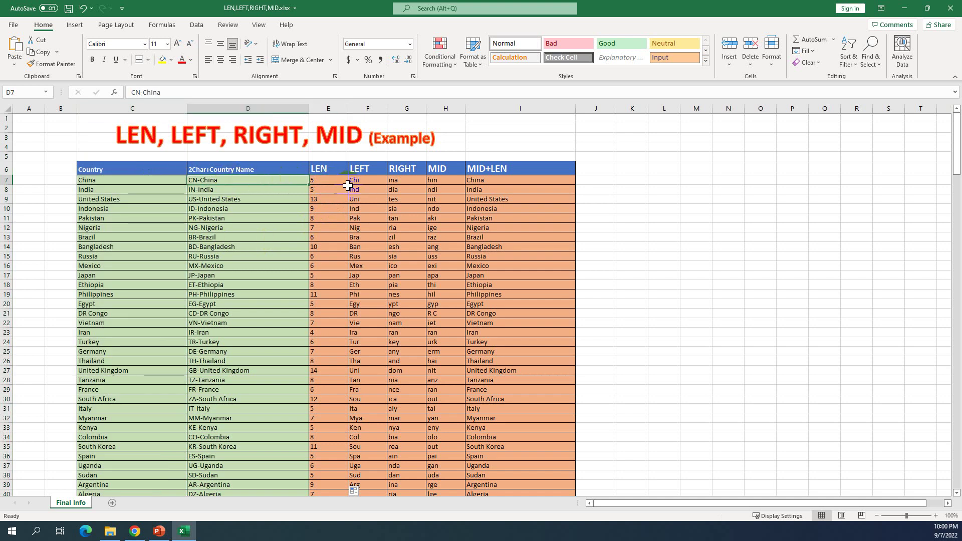
pyautogui.click(235, 107)
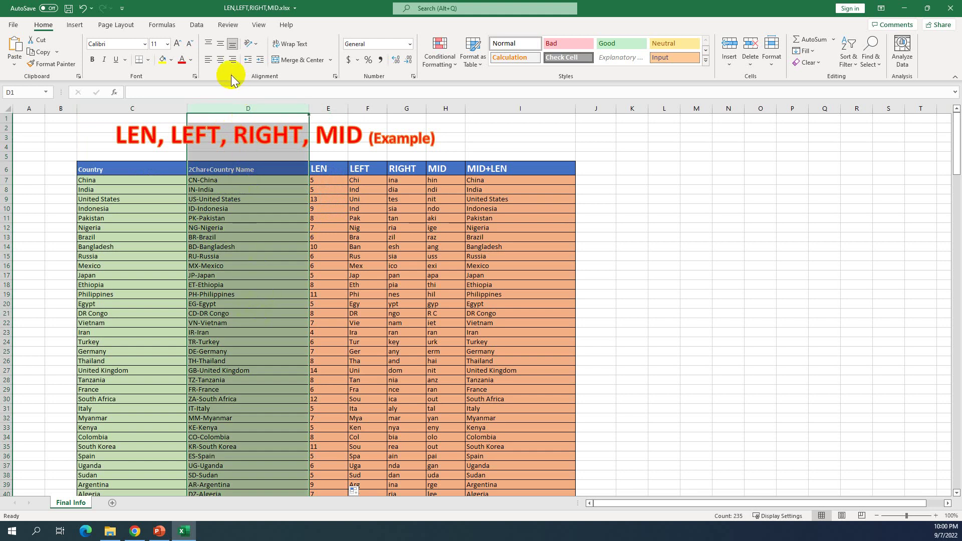
pyautogui.click(331, 182)
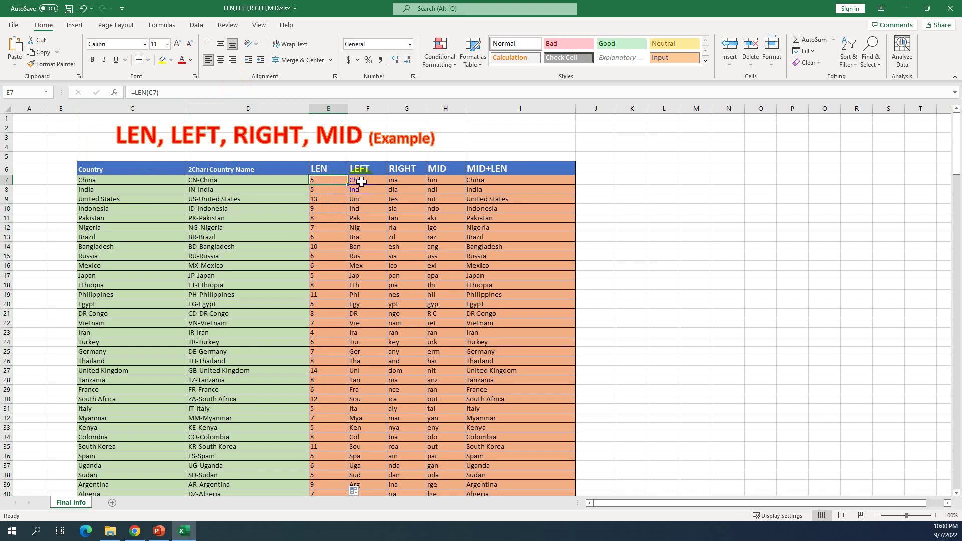
# - Examine the existing LEFT formula in F7 and the country name in C7 that it refers to
pyautogui.click(366, 167)
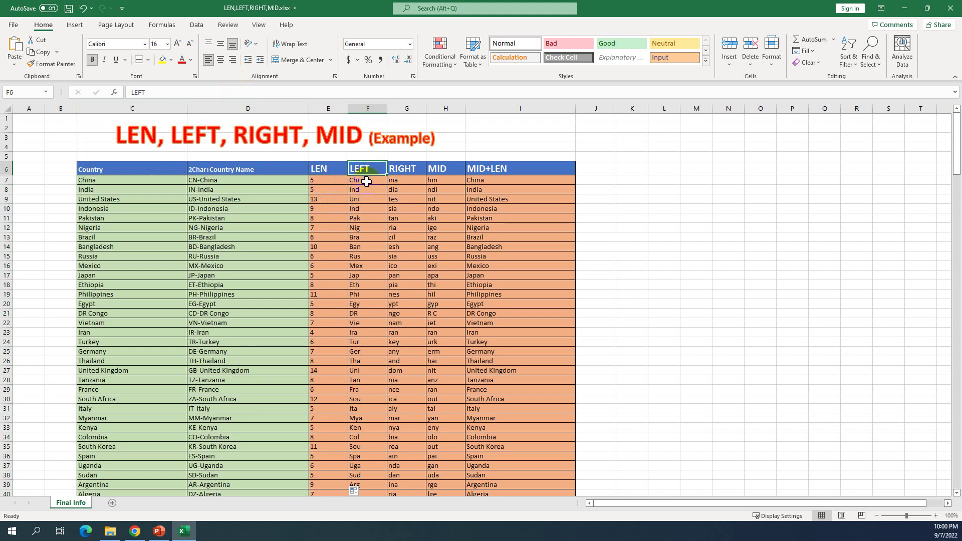
pyautogui.click(367, 181)
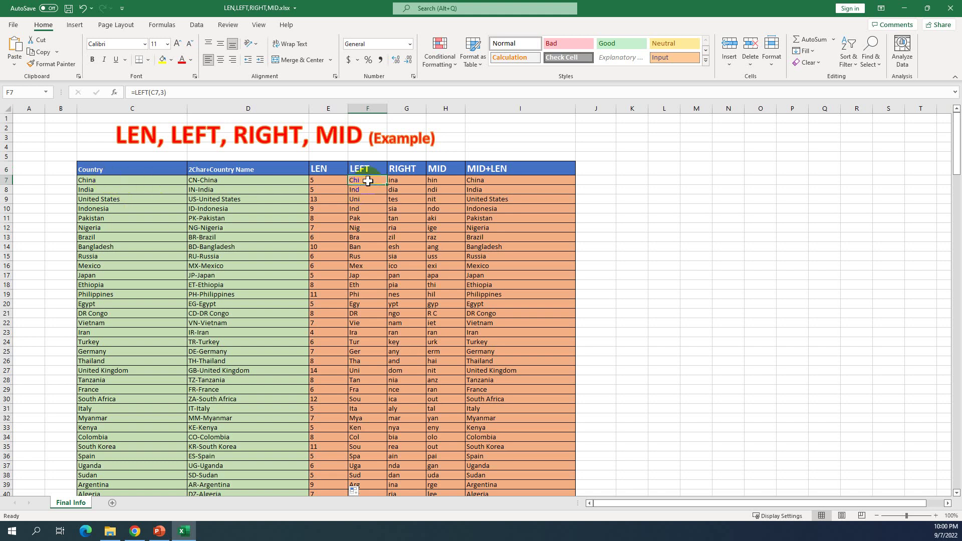
pyautogui.click(93, 182)
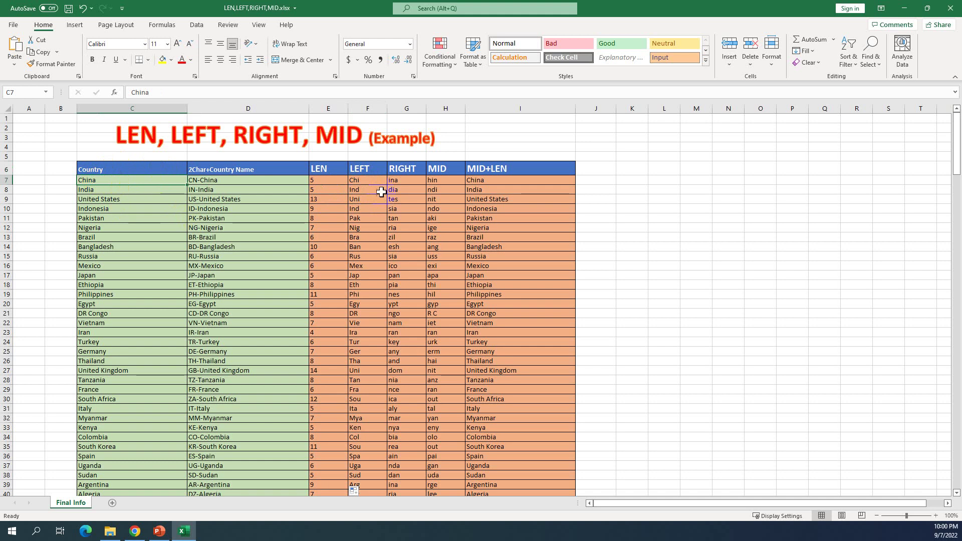
pyautogui.click(365, 182)
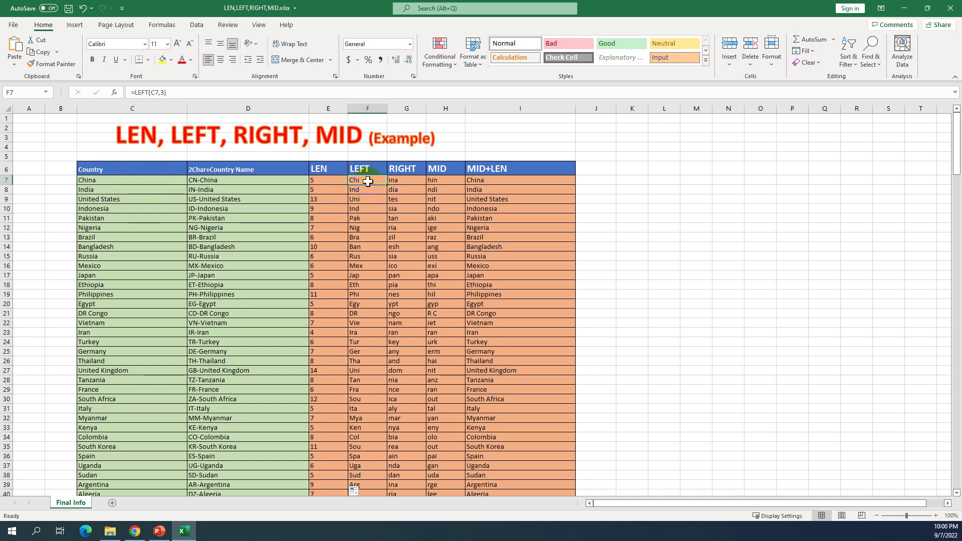
pyautogui.click(162, 94)
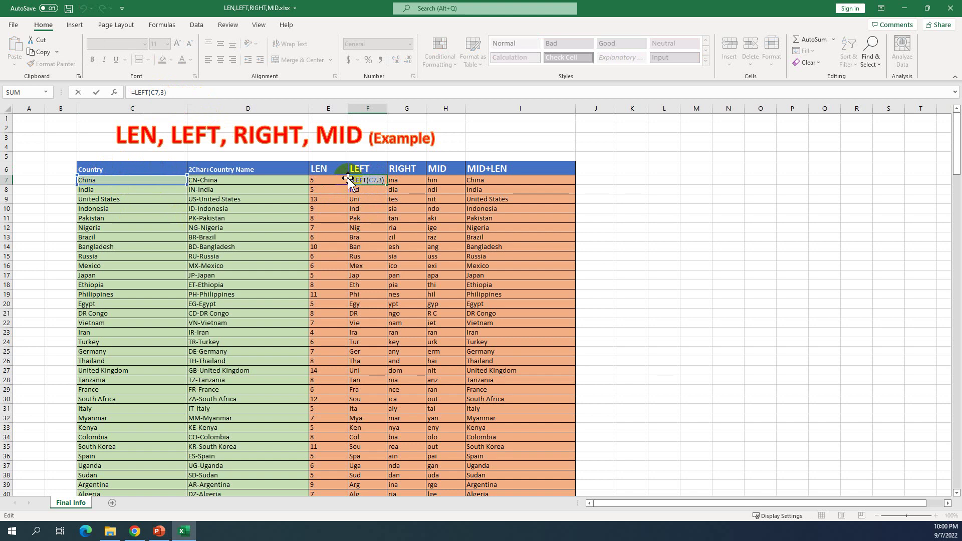
pyautogui.press('Escape')
# - Clear F7 and enter =LEFT(C7,3) to extract the first three characters of the country name
pyautogui.press('Delete')
pyautogui.write('=')
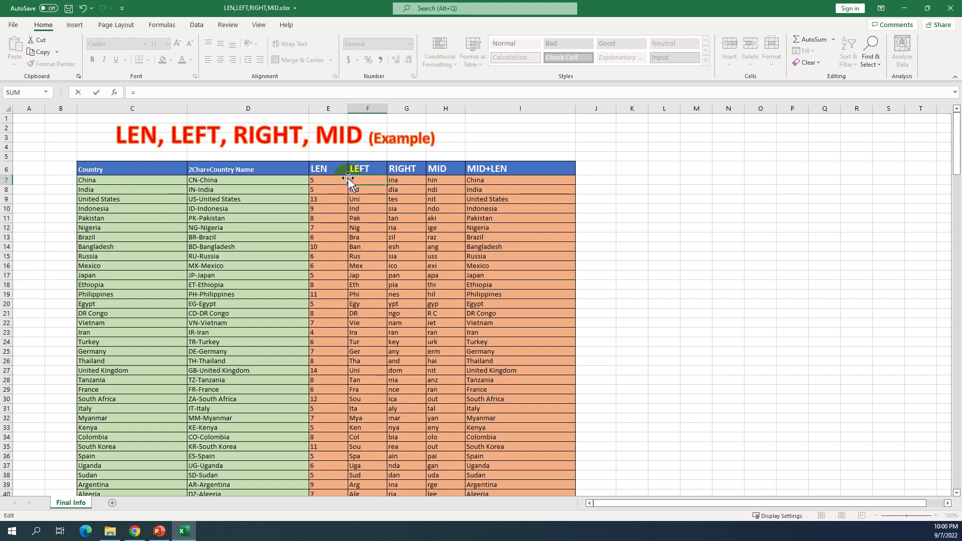
pyautogui.write('lef')
pyautogui.press('Tab')
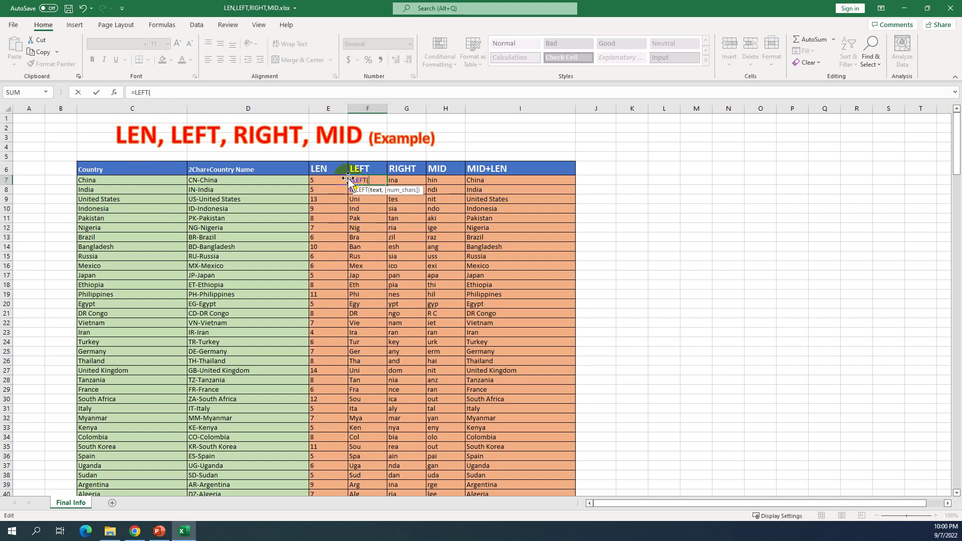
pyautogui.click(105, 179)
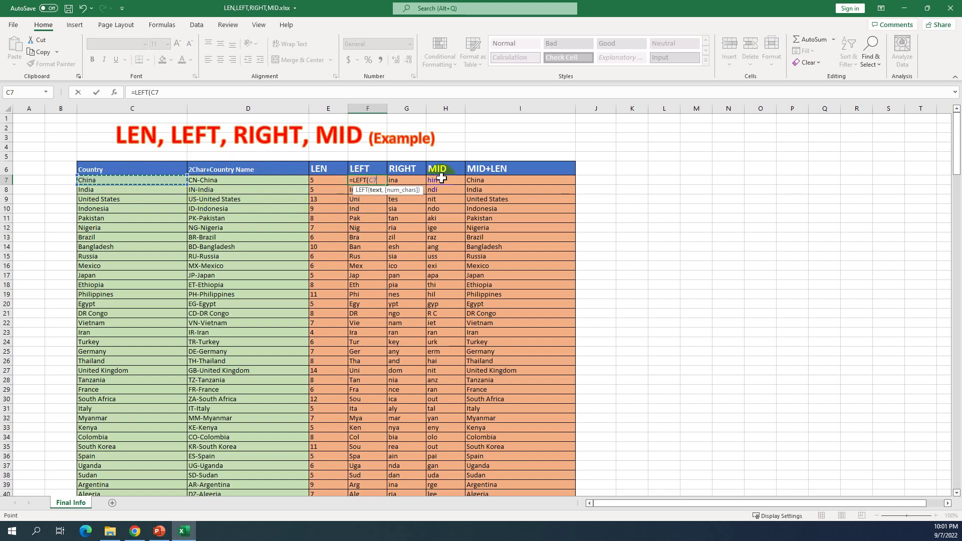
pyautogui.write(',3')
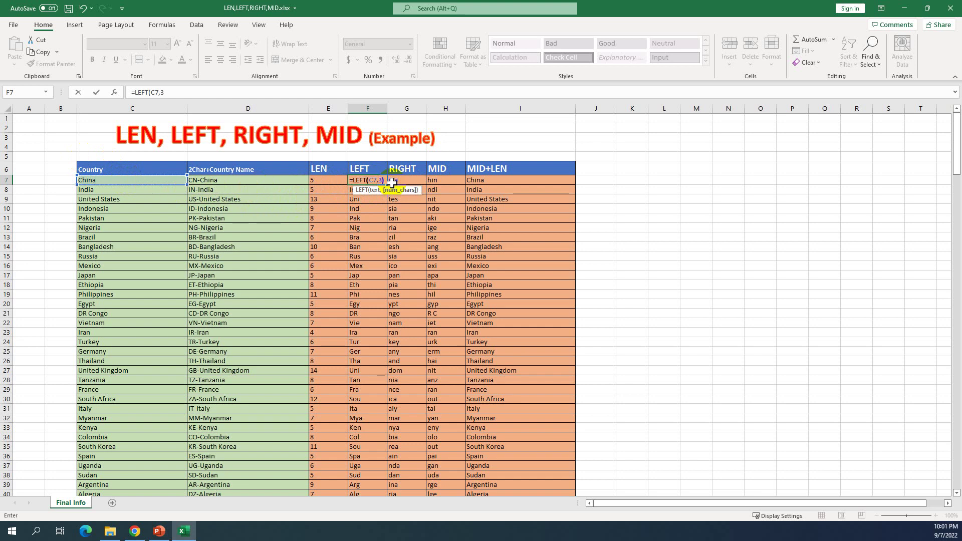
pyautogui.write(')')
pyautogui.press('Return')
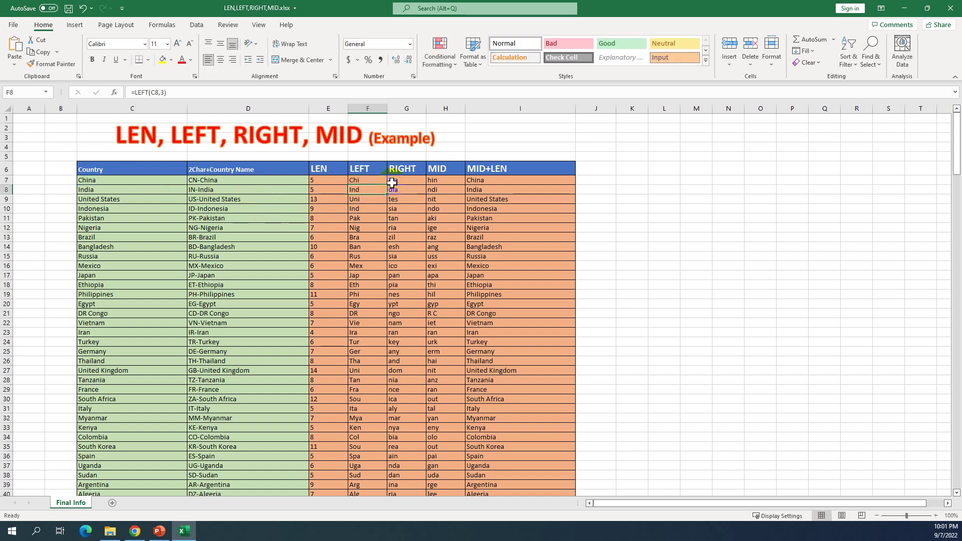
# - Change the formula in F7 to =LEFT(C7,4) so it extracts four characters
pyautogui.click(369, 178)
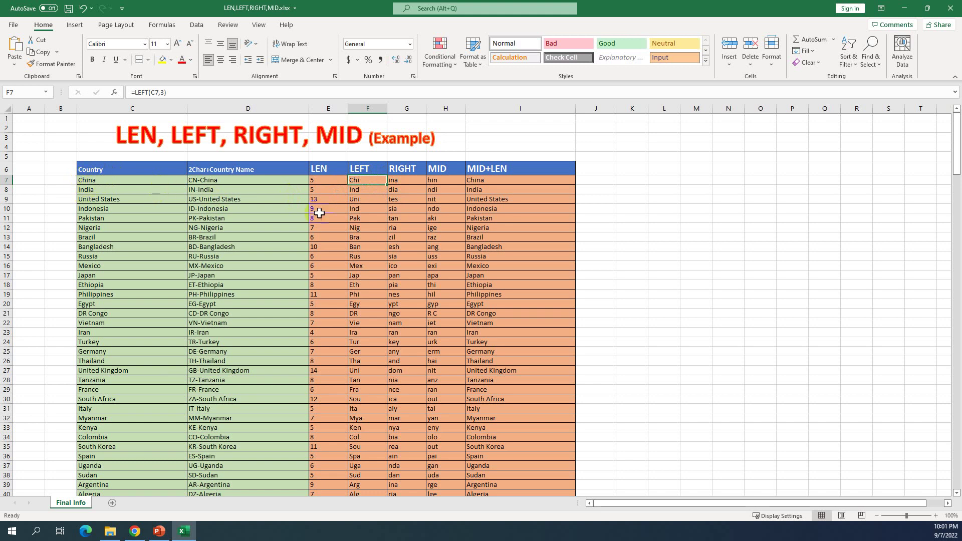
pyautogui.doubleClick(367, 182)
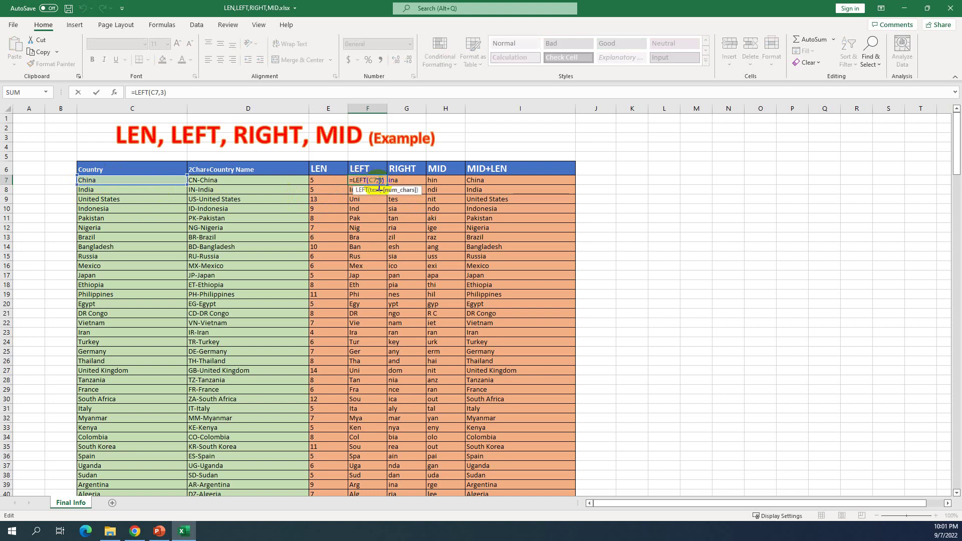
pyautogui.press('Return')
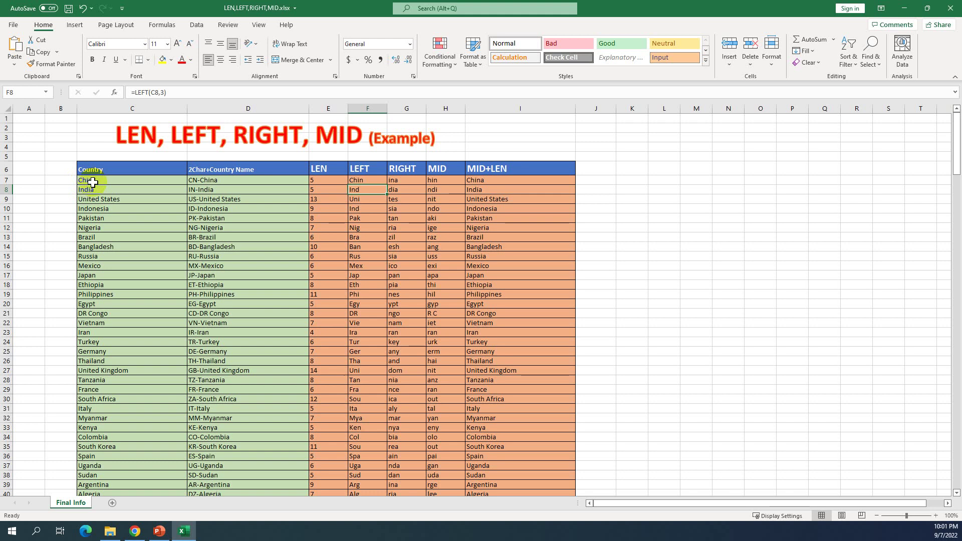
# - Change the formula in F7 to =LEFT(C7,5) and fill it down the LEFT column
pyautogui.click(369, 181)
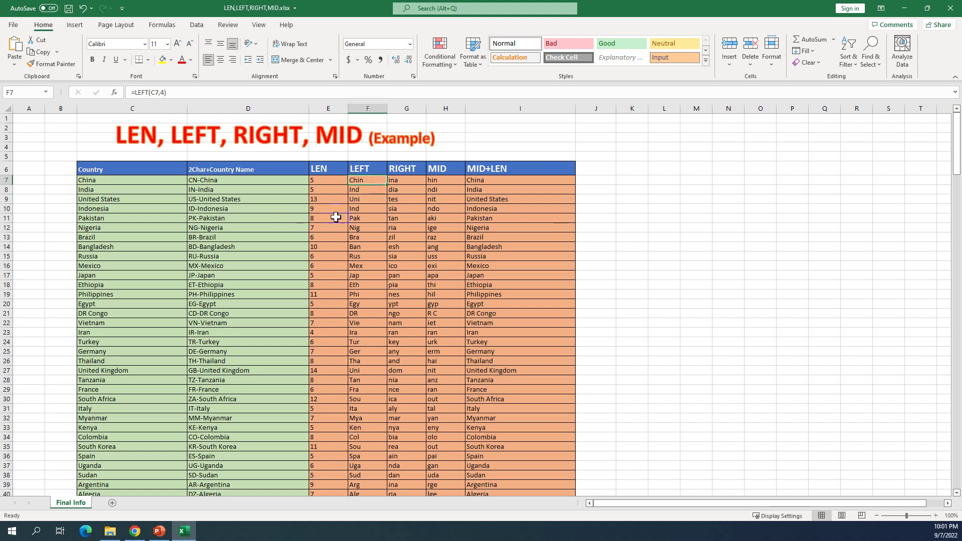
pyautogui.doubleClick(370, 181)
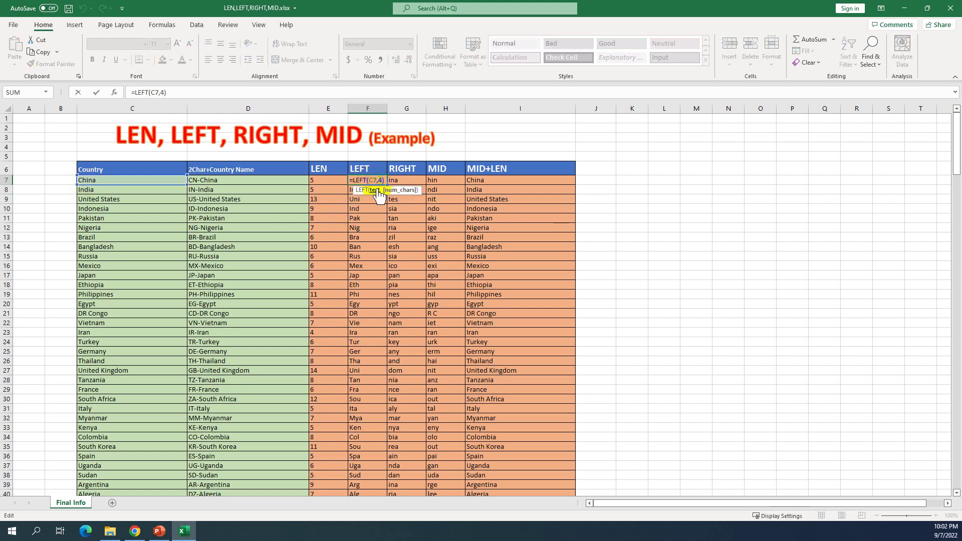
pyautogui.click(381, 181)
pyautogui.press('BackSpace')
pyautogui.write('5')
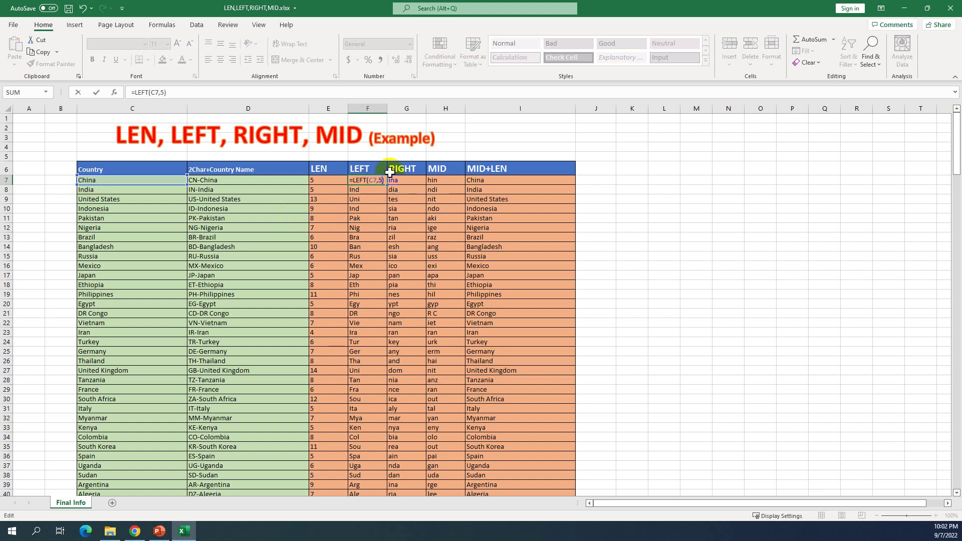
pyautogui.press('Return')
pyautogui.click(375, 181)
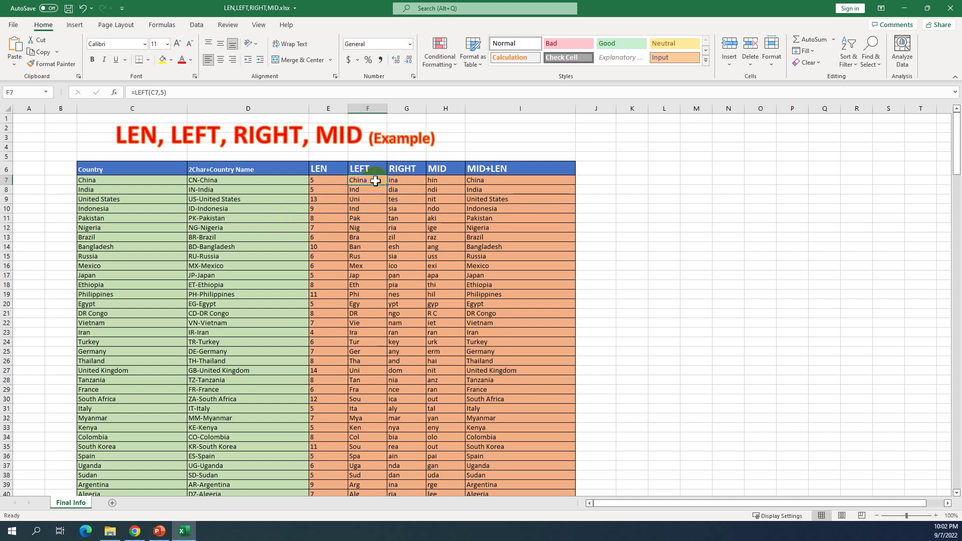
pyautogui.doubleClick(384, 183)
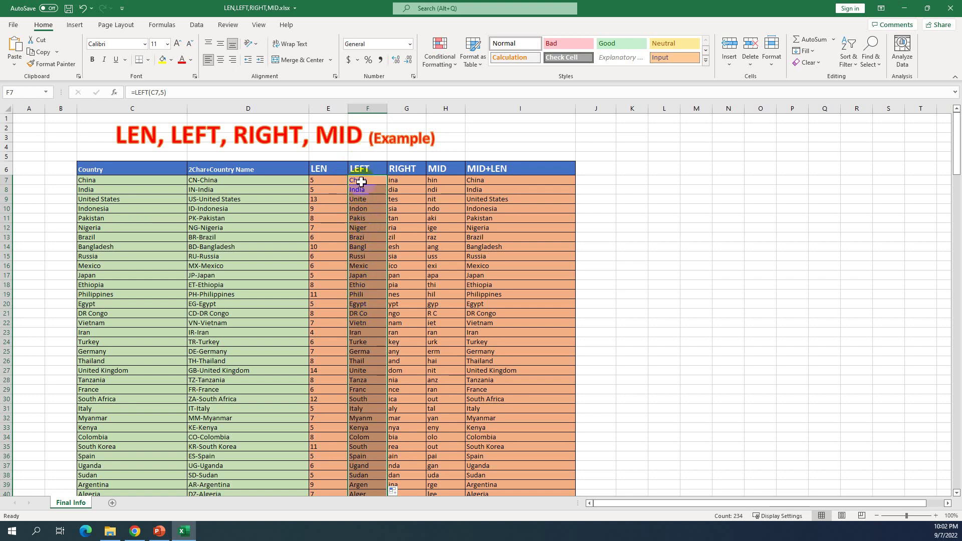
# - Set the formula in F7 back to =LEFT(C7,3) and fill it down the LEFT column
pyautogui.click(368, 181)
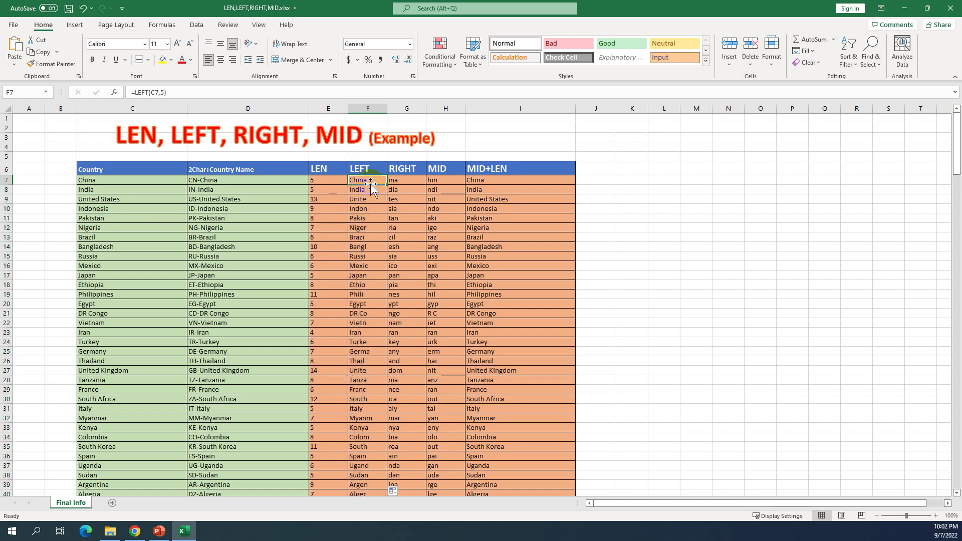
pyautogui.doubleClick(371, 181)
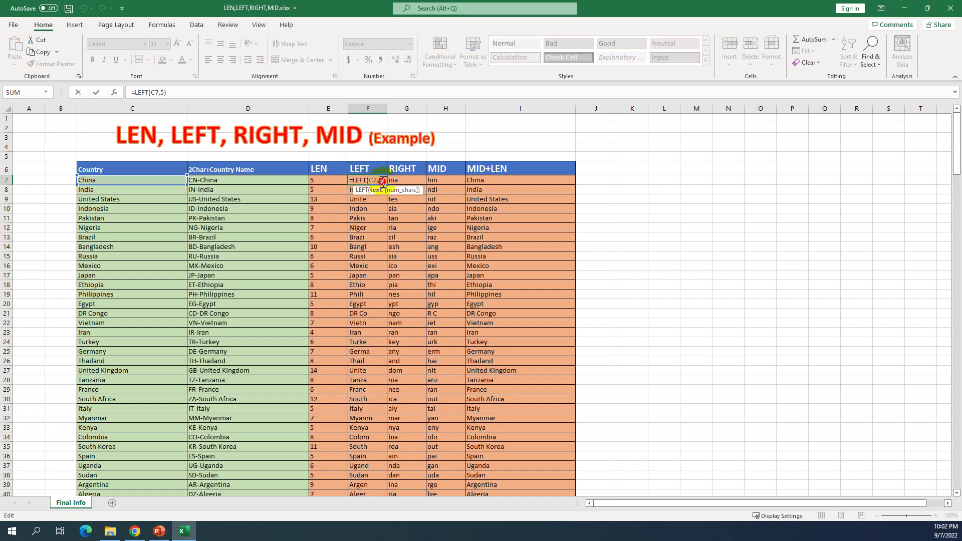
pyautogui.write('3')
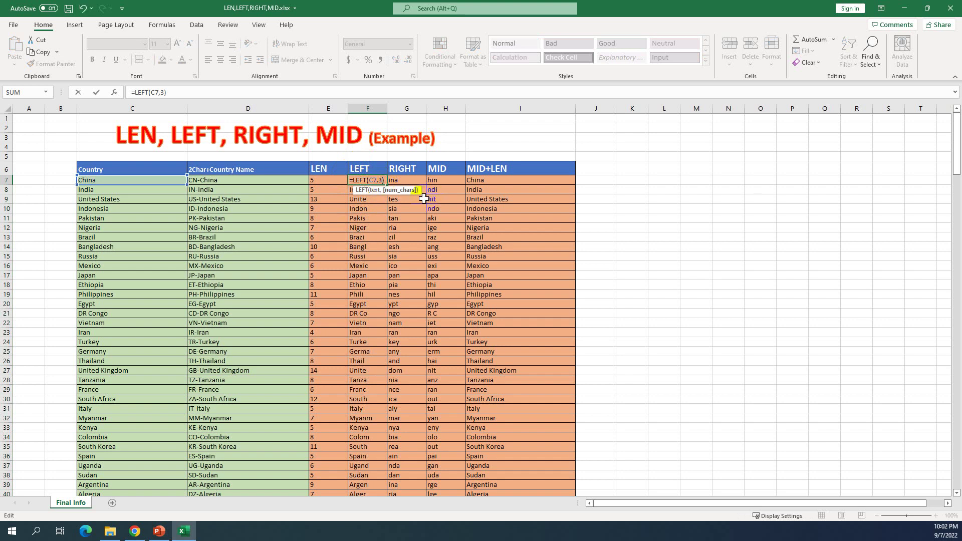
pyautogui.press('Return')
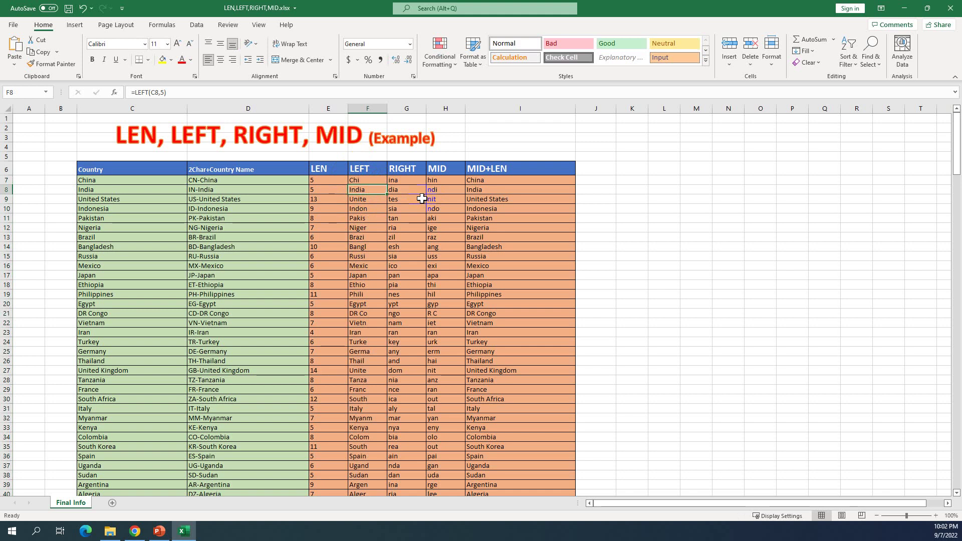
pyautogui.click(382, 182)
pyautogui.doubleClick(388, 185)
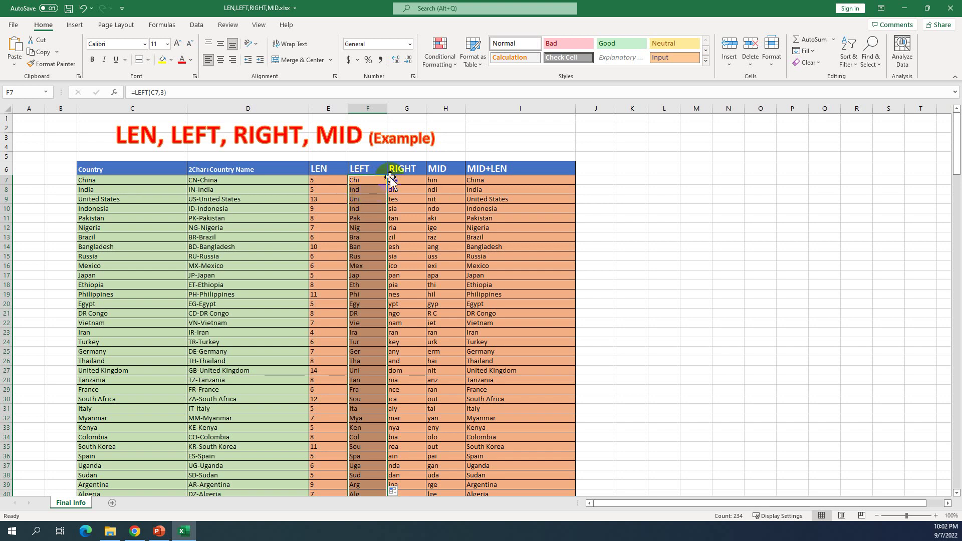
# - Replace the formula in G7 under RIGHT by re-entering =RIGHT(C7,3) to extract the last three characters of the country name
pyautogui.click(401, 168)
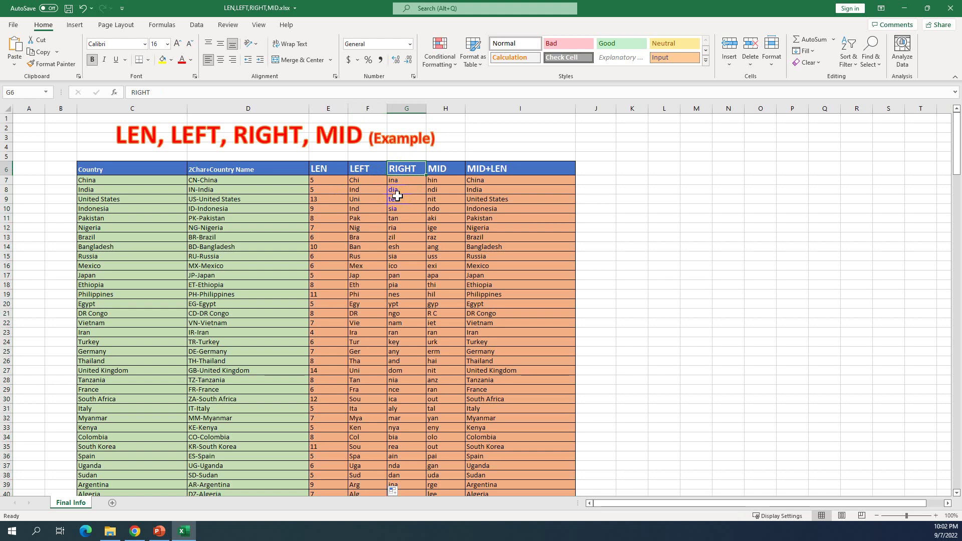
pyautogui.click(402, 180)
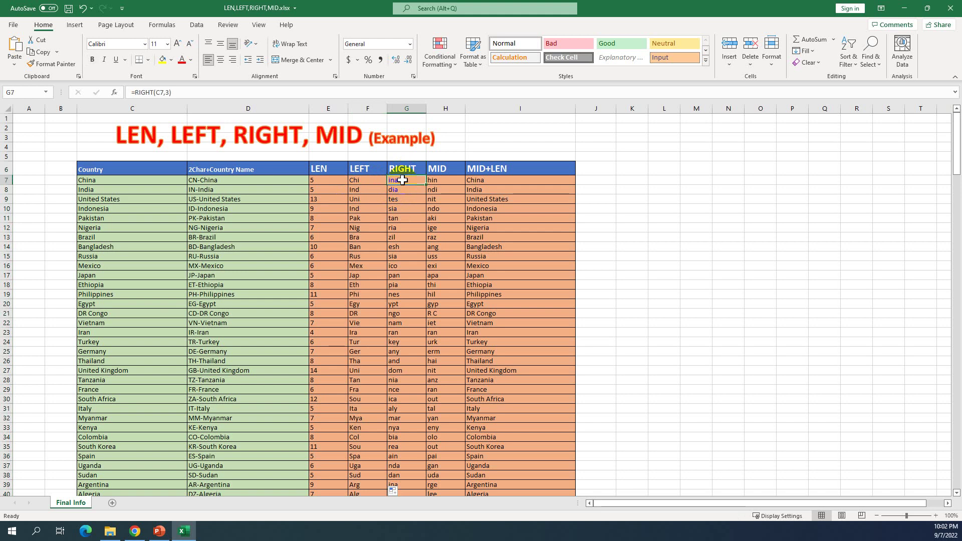
pyautogui.doubleClick(403, 180)
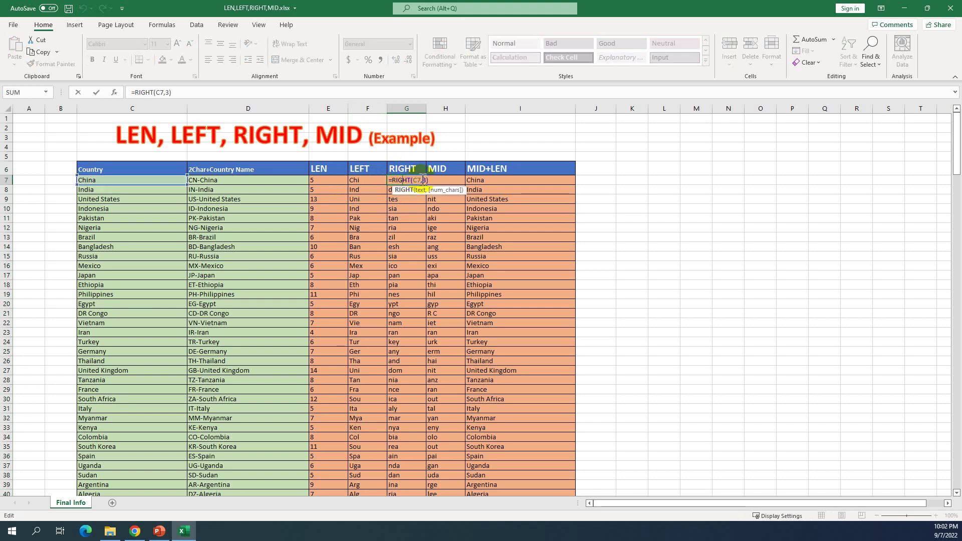
pyautogui.moveTo(392, 180); pyautogui.dragTo(446, 176)
pyautogui.press('Delete')
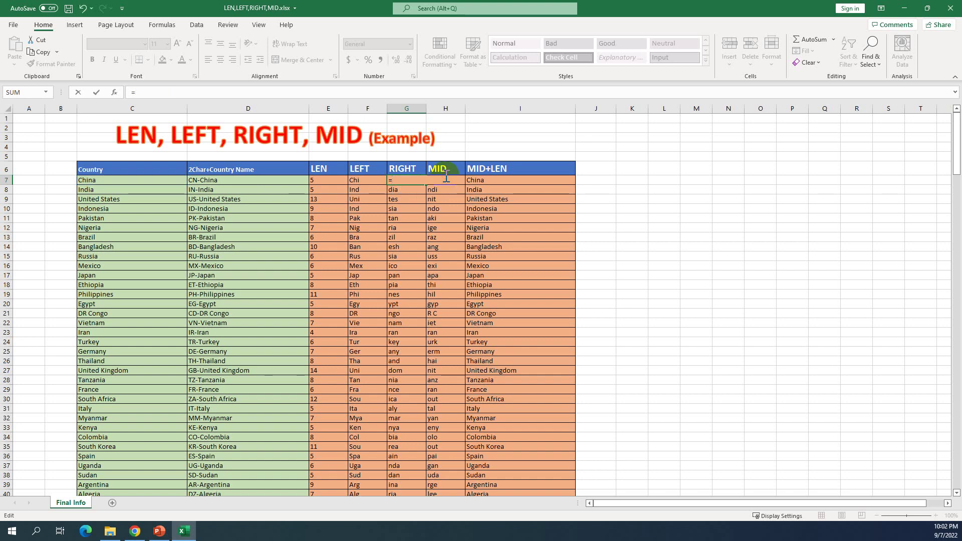
pyautogui.write('RIGHT(')
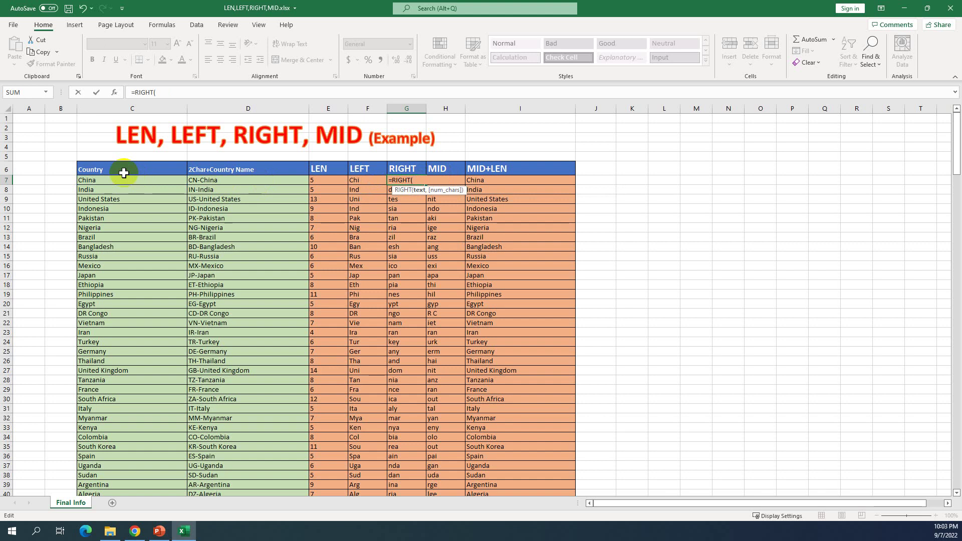
pyautogui.click(114, 181)
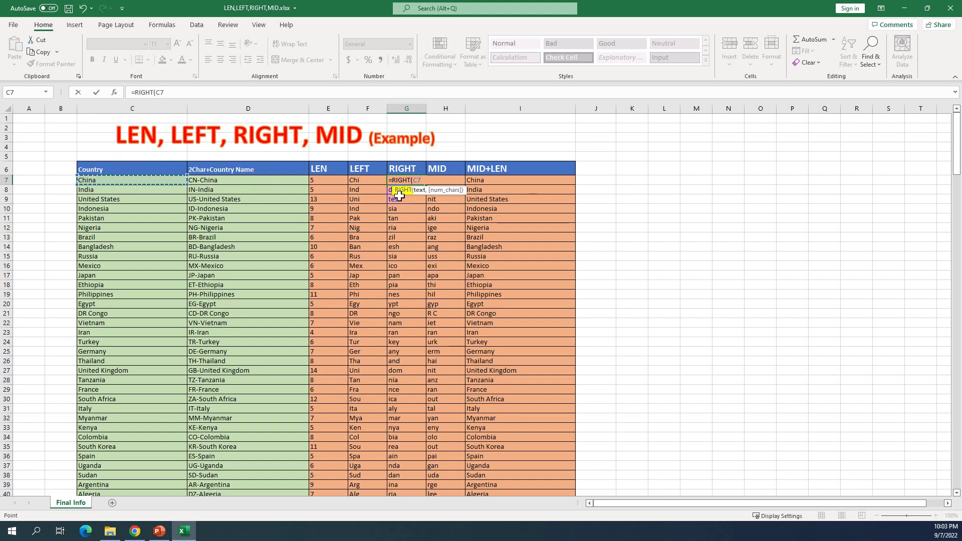
pyautogui.write(',')
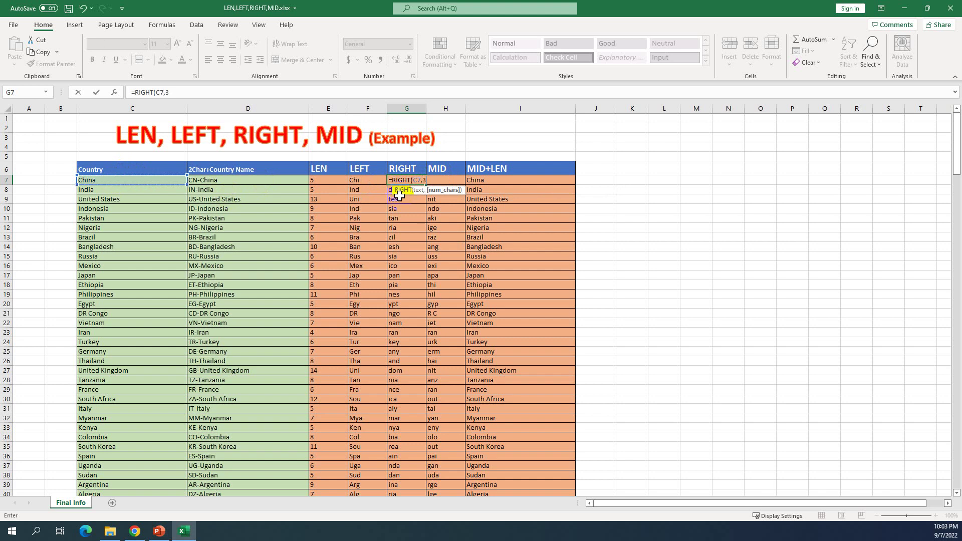
pyautogui.write('3)')
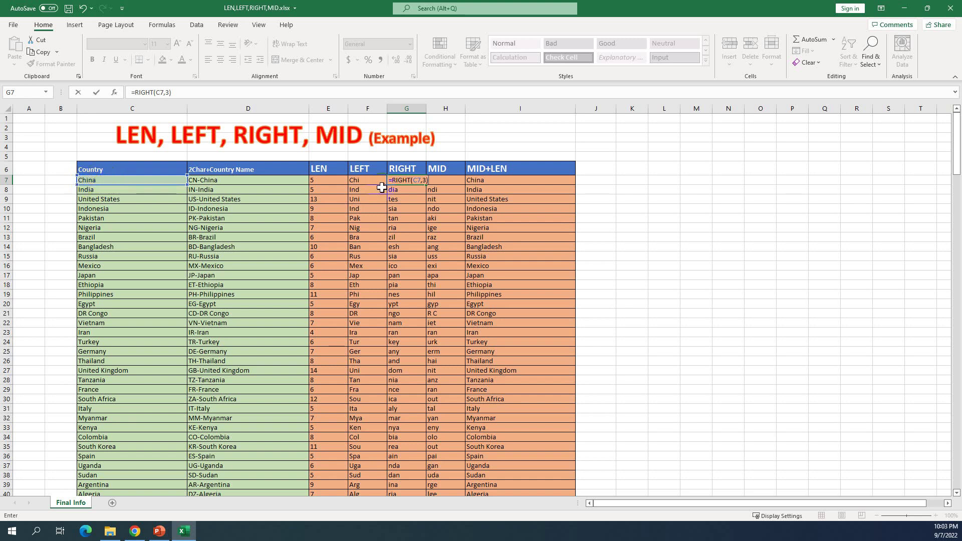
pyautogui.press('Return')
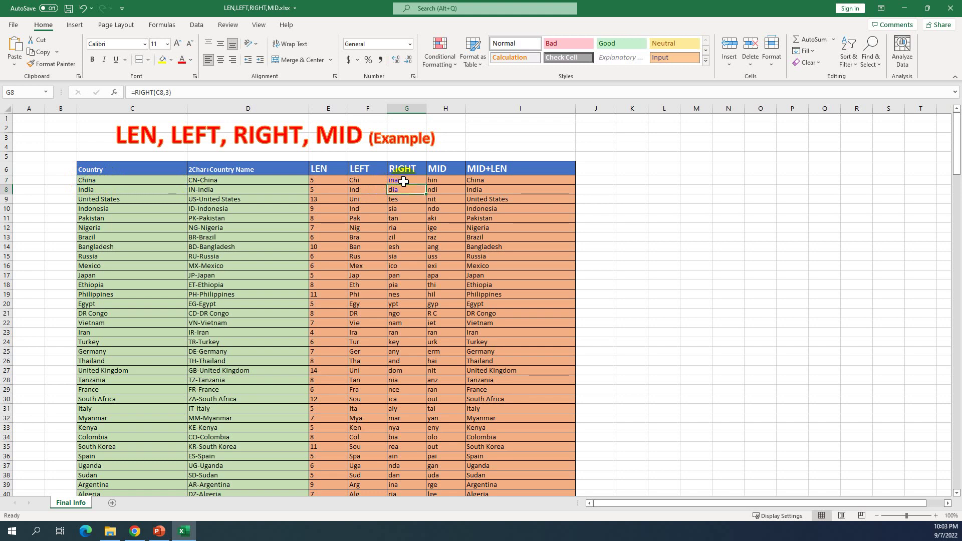
# - Change the formula in G7 to =RIGHT(C7,4) and fill it down the RIGHT column
pyautogui.click(404, 180)
pyautogui.click(409, 191)
pyautogui.click(406, 181)
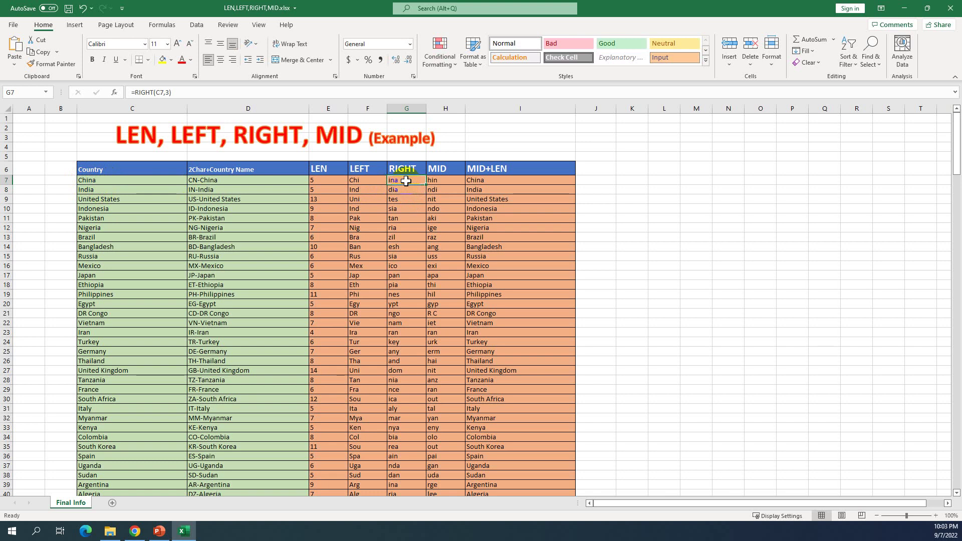
pyautogui.doubleClick(406, 181)
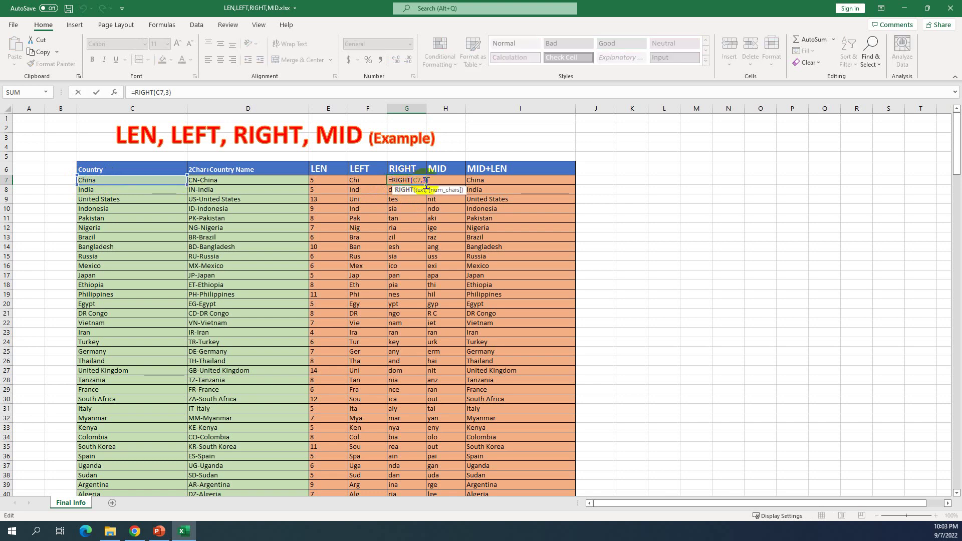
pyautogui.click(425, 179)
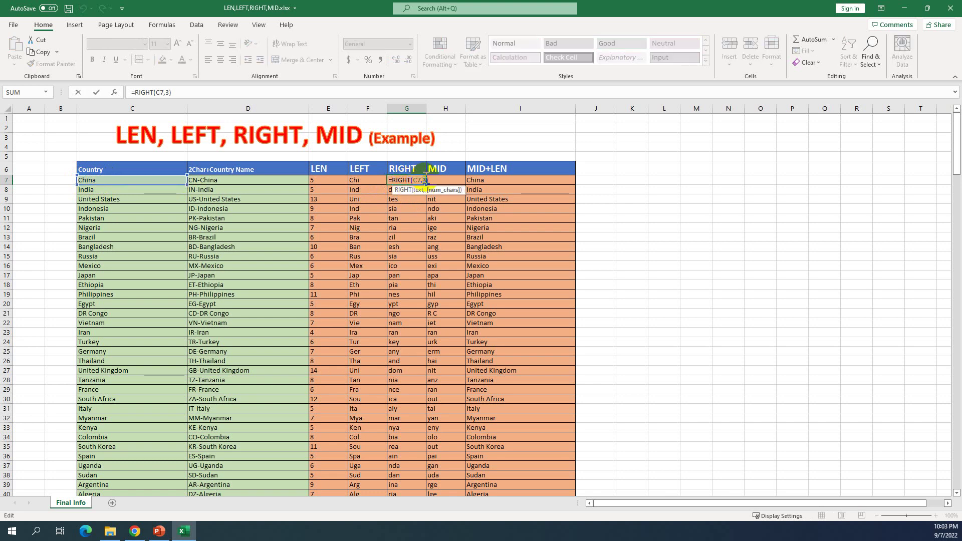
pyautogui.press('Return')
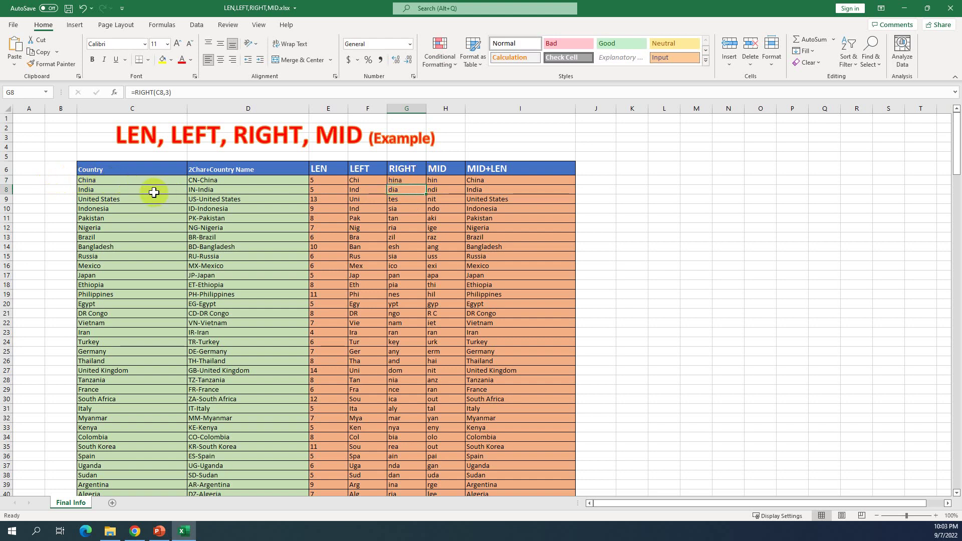
pyautogui.click(402, 181)
pyautogui.moveTo(427, 184); pyautogui.dragTo(427, 185)
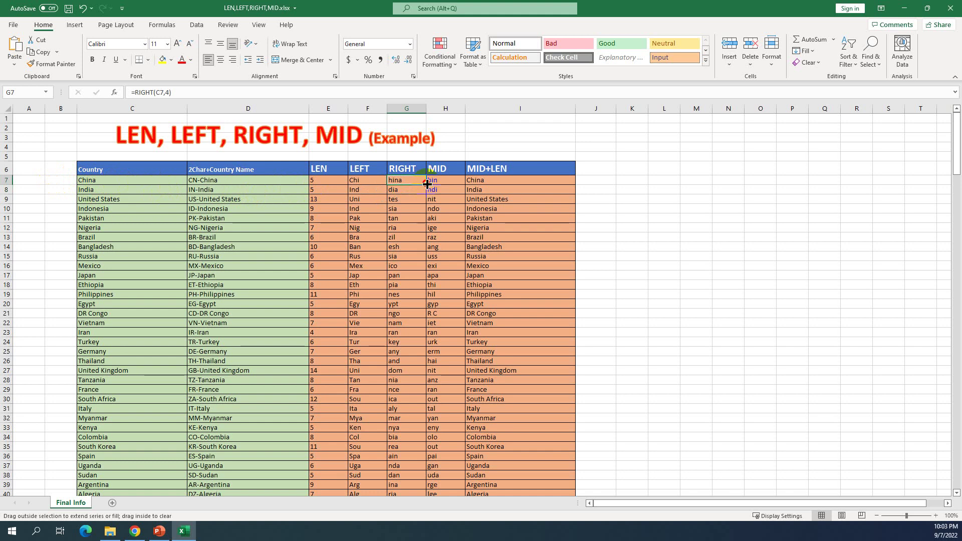
pyautogui.doubleClick(427, 185)
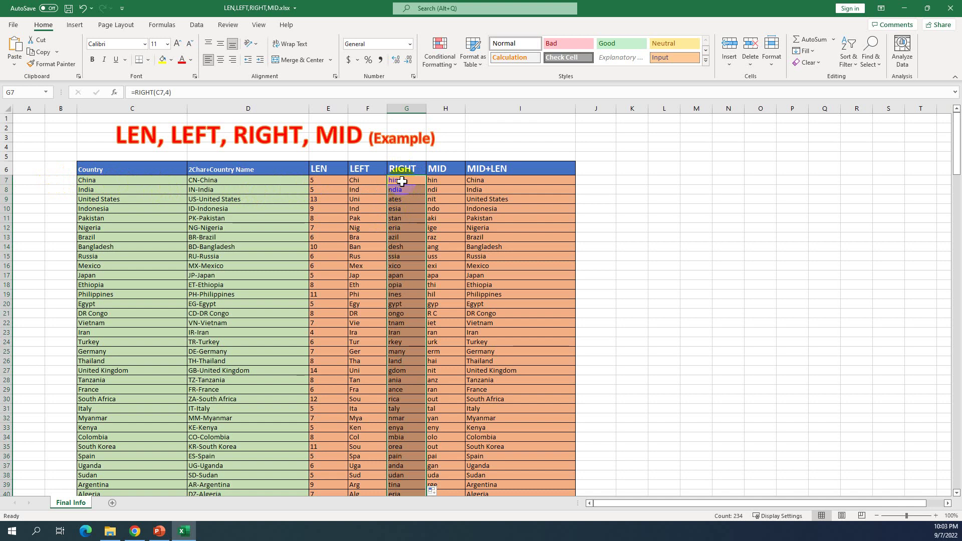
# - Set the formula in G7 back to =RIGHT(C7,3) and fill it down the RIGHT column
pyautogui.doubleClick(402, 181)
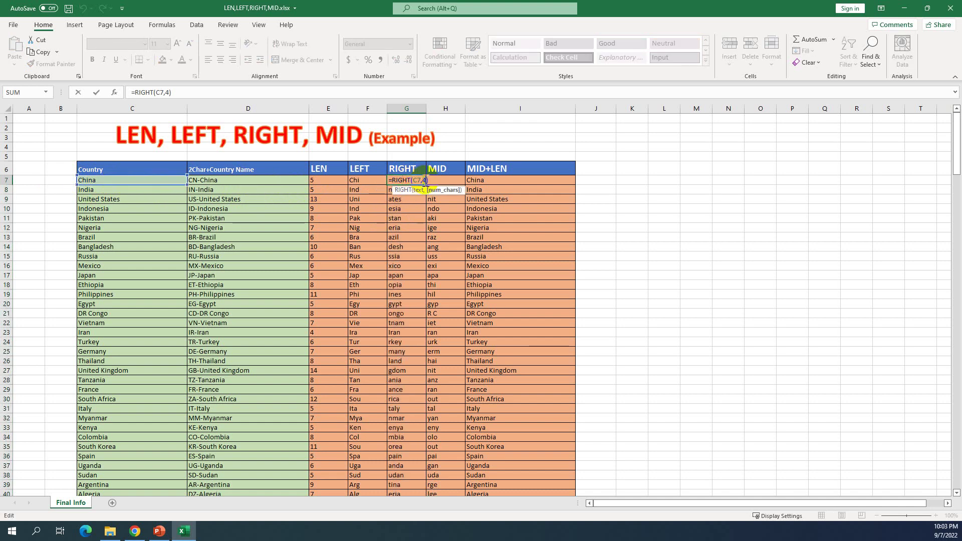
pyautogui.click(425, 181)
pyautogui.press('BackSpace')
pyautogui.write('3')
pyautogui.press('Return')
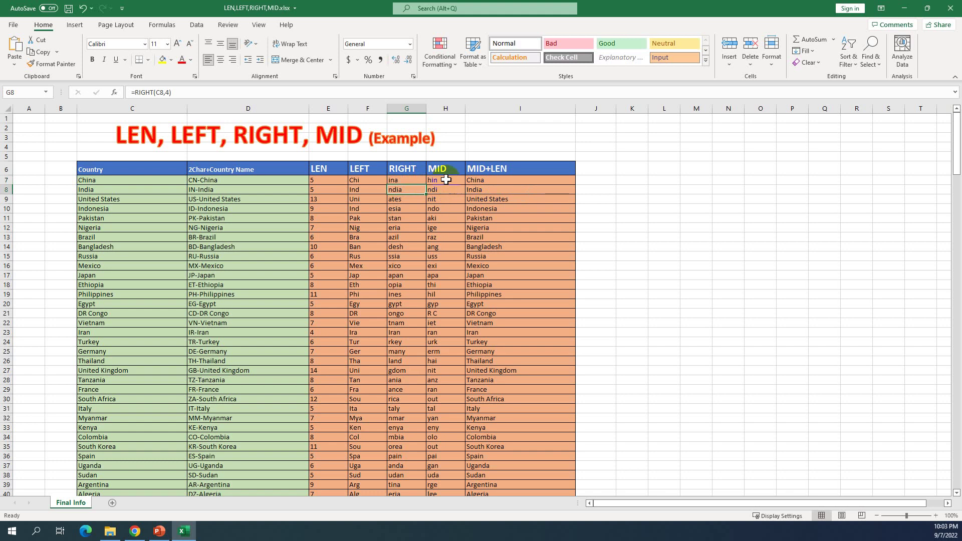
pyautogui.click(412, 179)
pyautogui.doubleClick(427, 185)
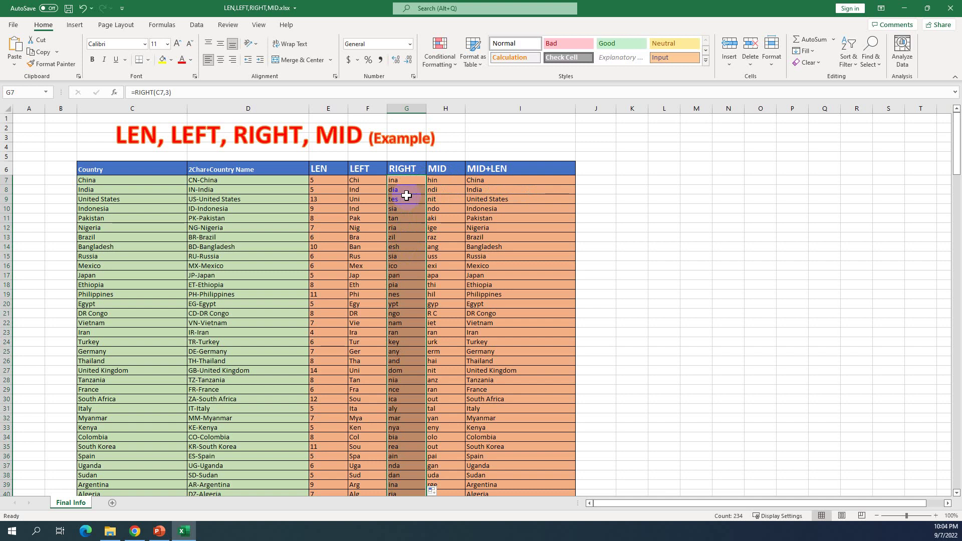
# - Review the function column headings and examine the text, start_num and num_chars arguments of the MID formula in H7
pyautogui.click(408, 169)
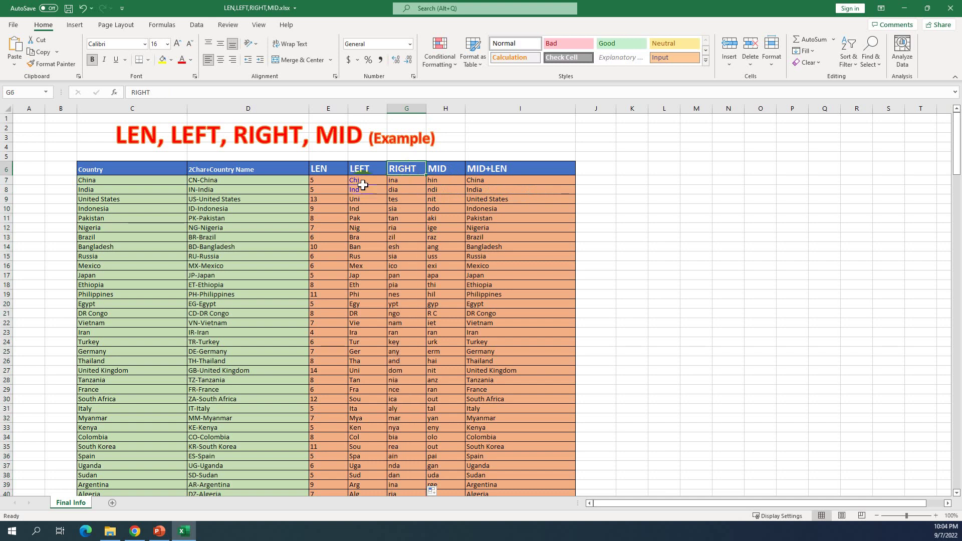
pyautogui.click(321, 169)
pyautogui.click(358, 169)
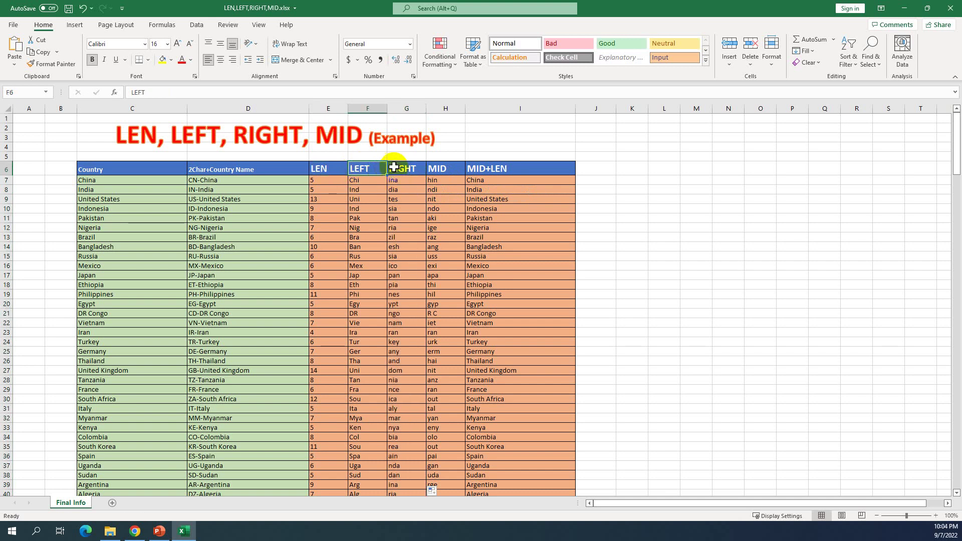
pyautogui.click(438, 168)
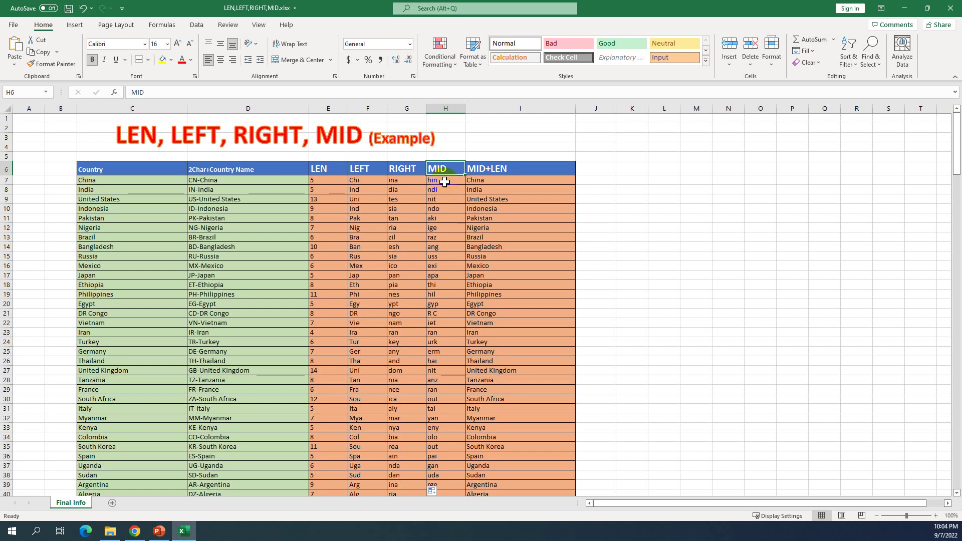
pyautogui.click(444, 181)
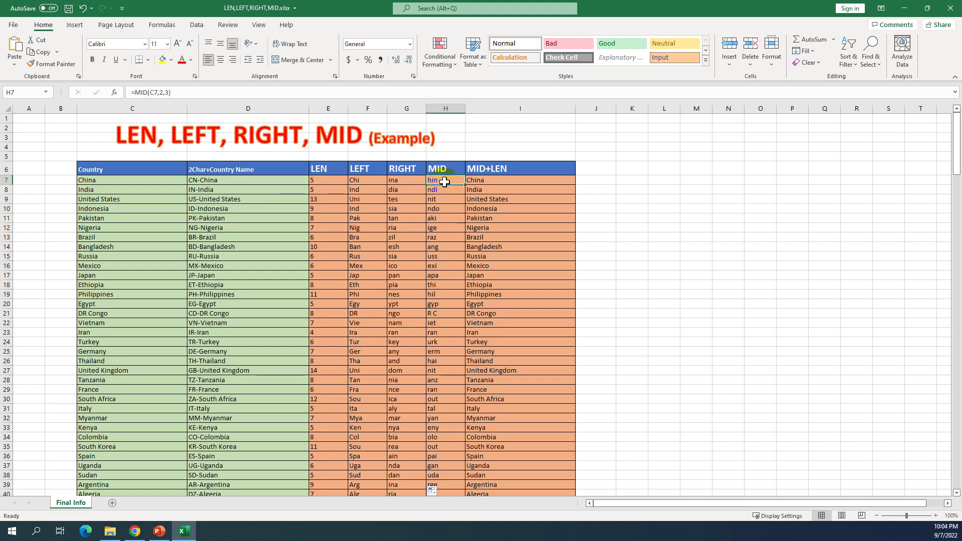
pyautogui.doubleClick(445, 182)
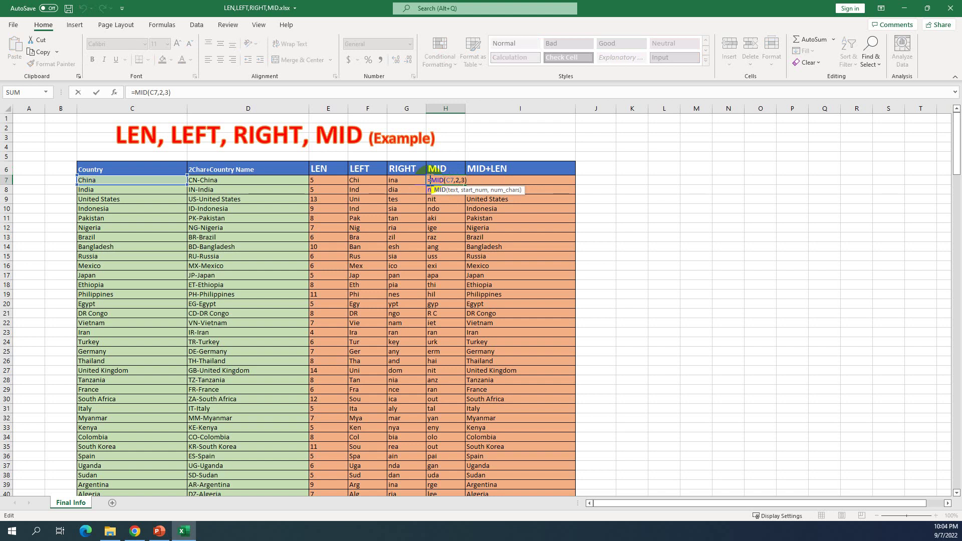
pyautogui.click(459, 180)
pyautogui.click(442, 180)
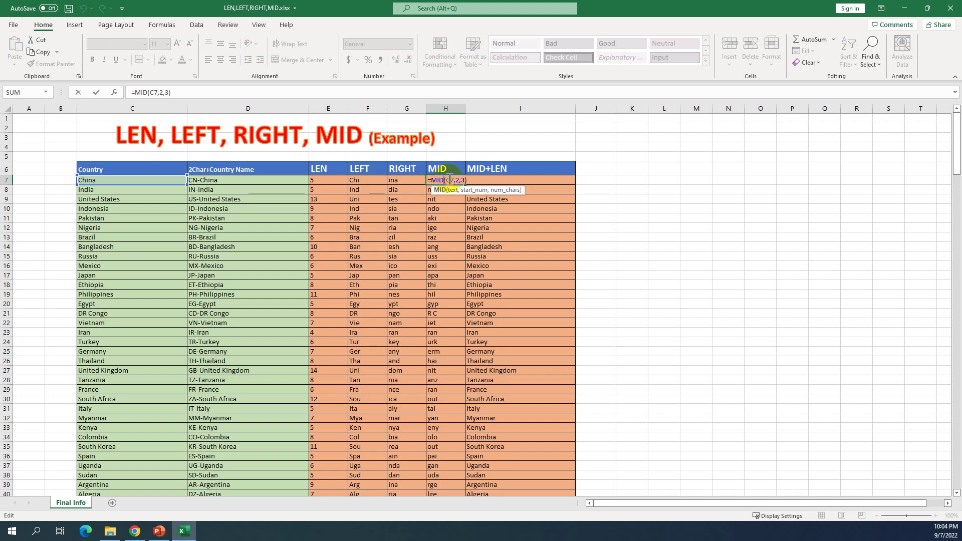
pyautogui.click(447, 181)
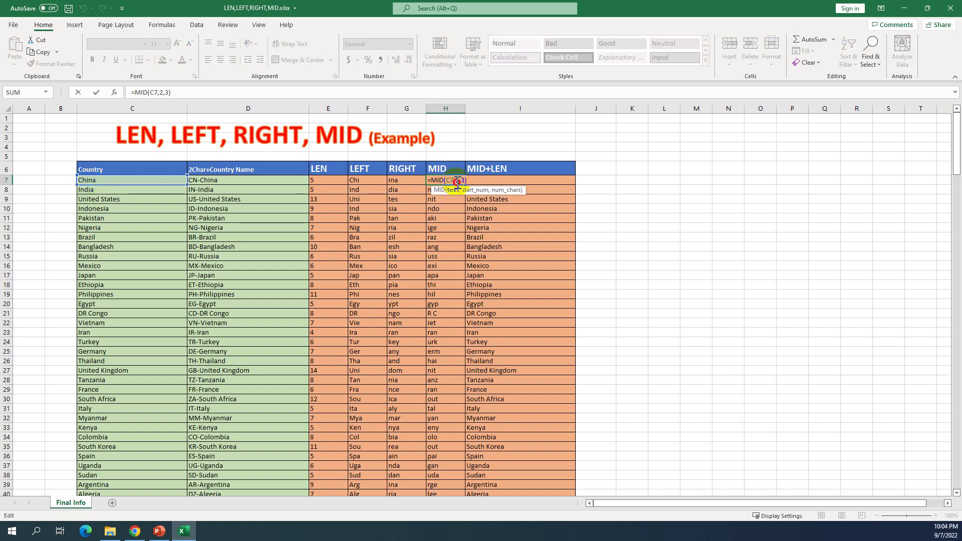
pyautogui.click(457, 181)
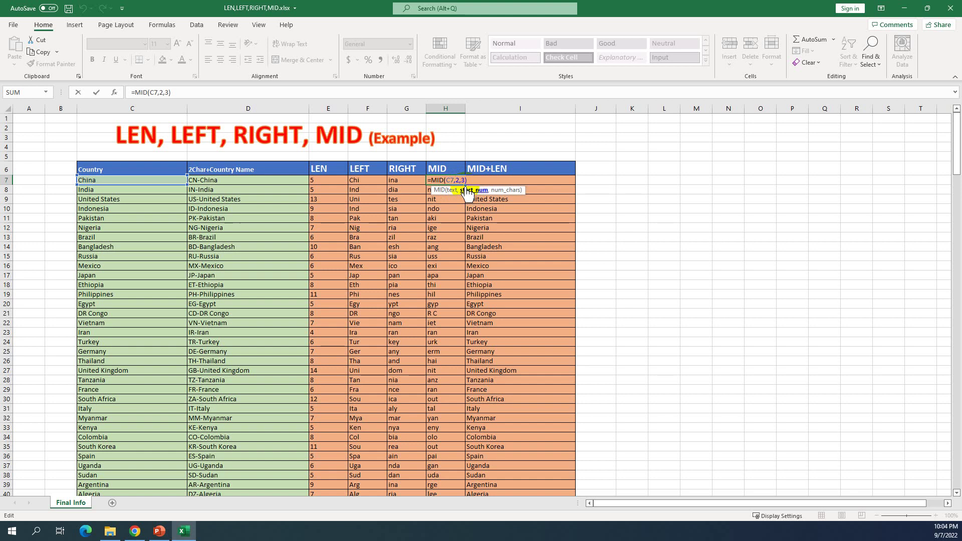
pyautogui.click(463, 181)
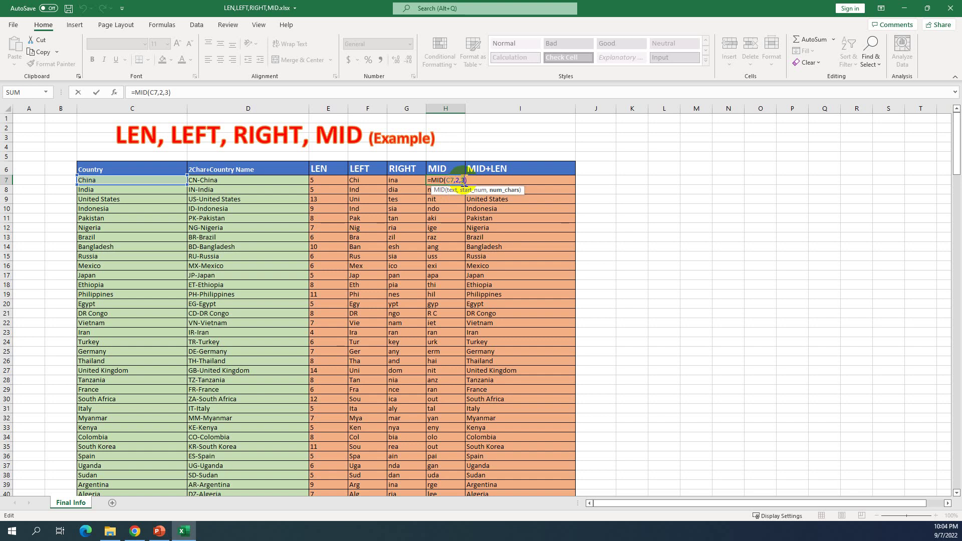
pyautogui.press('Return')
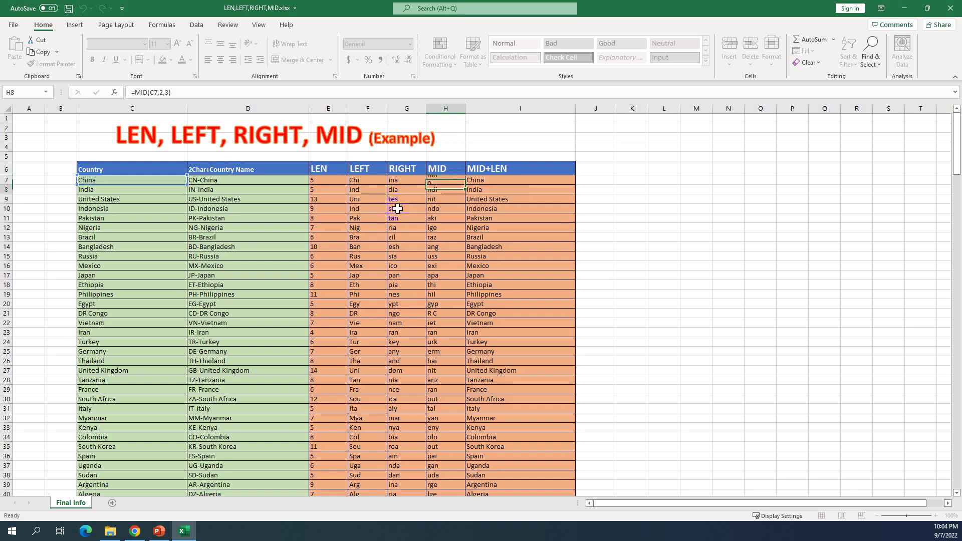
# - Replace the formula in H7 under MID by re-entering =MID(C7,2,3) to extract three characters starting from the second
pyautogui.click(449, 181)
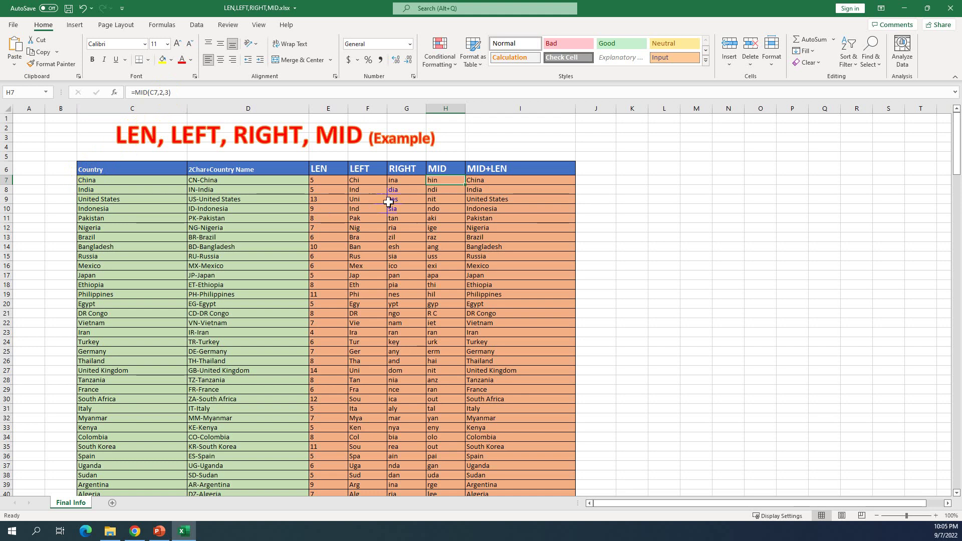
pyautogui.doubleClick(435, 181)
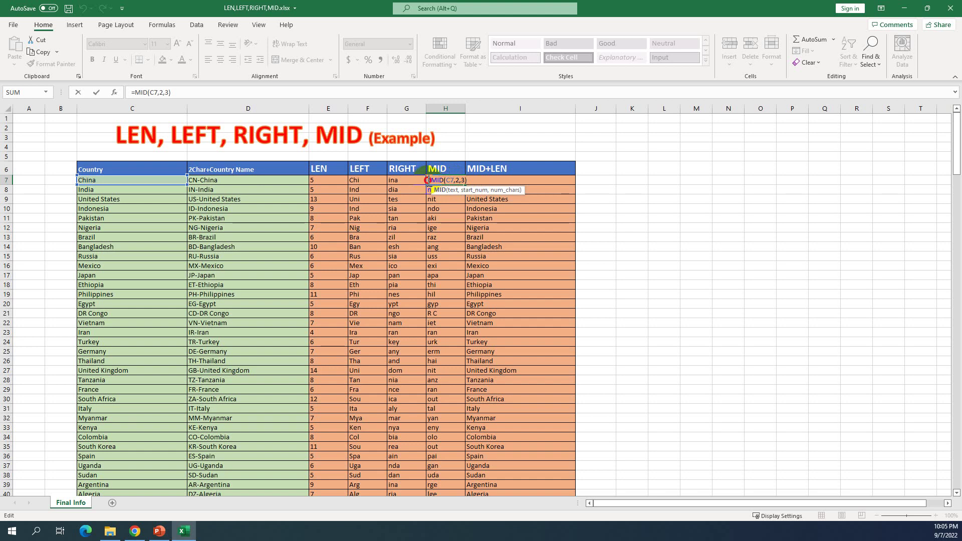
pyautogui.click(463, 180)
pyautogui.hotkey('shift', 'Home')
pyautogui.press('BackSpace')
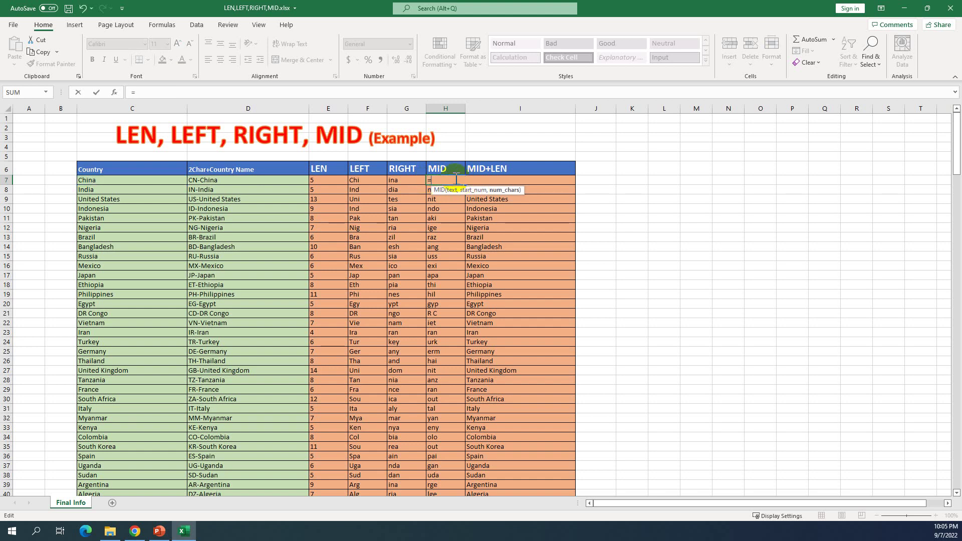
pyautogui.write('=,o')
pyautogui.press('BackSpace')
pyautogui.press('BackSpace')
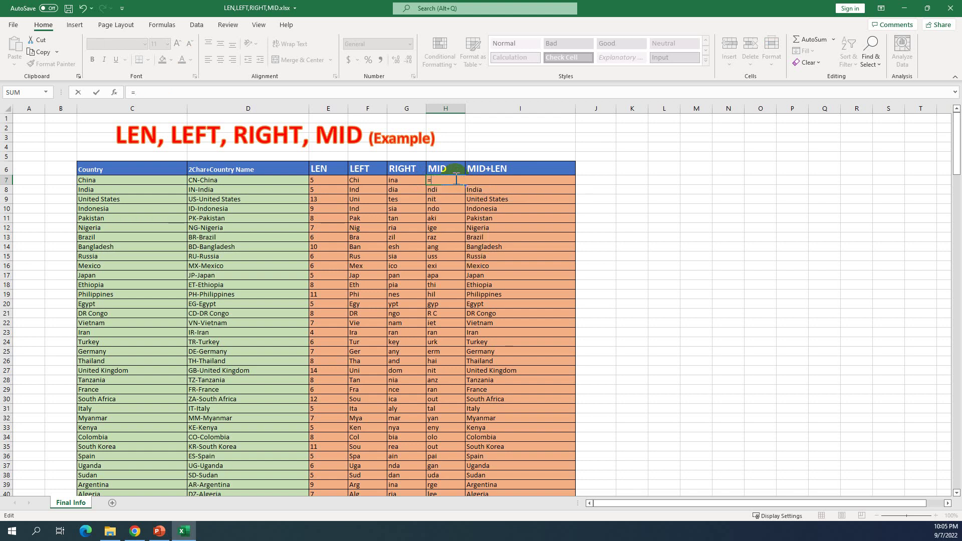
pyautogui.write('MID(')
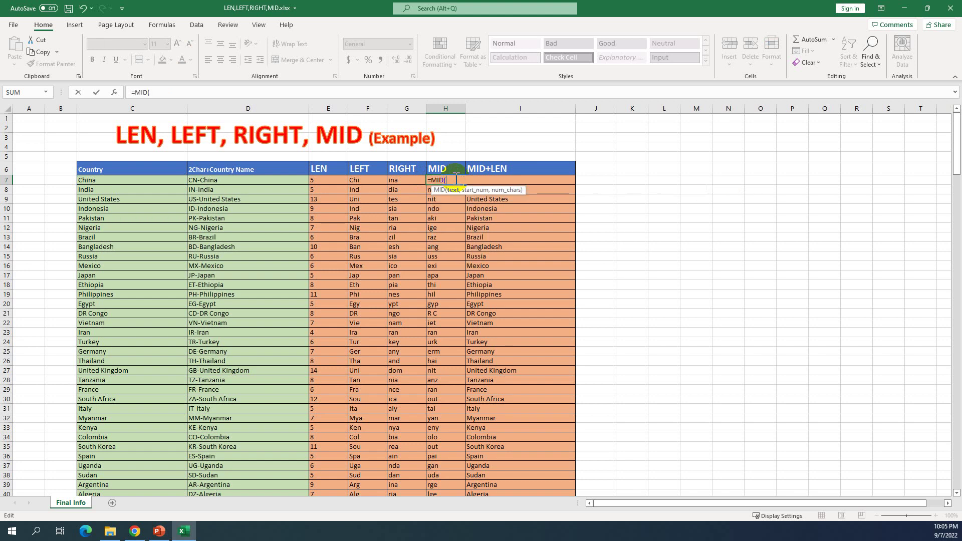
pyautogui.click(110, 183)
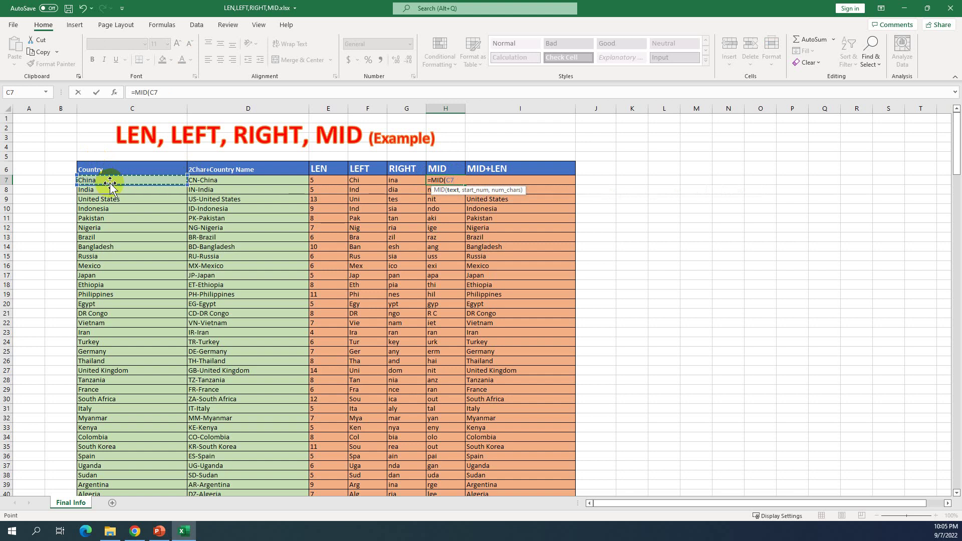
pyautogui.write(',2')
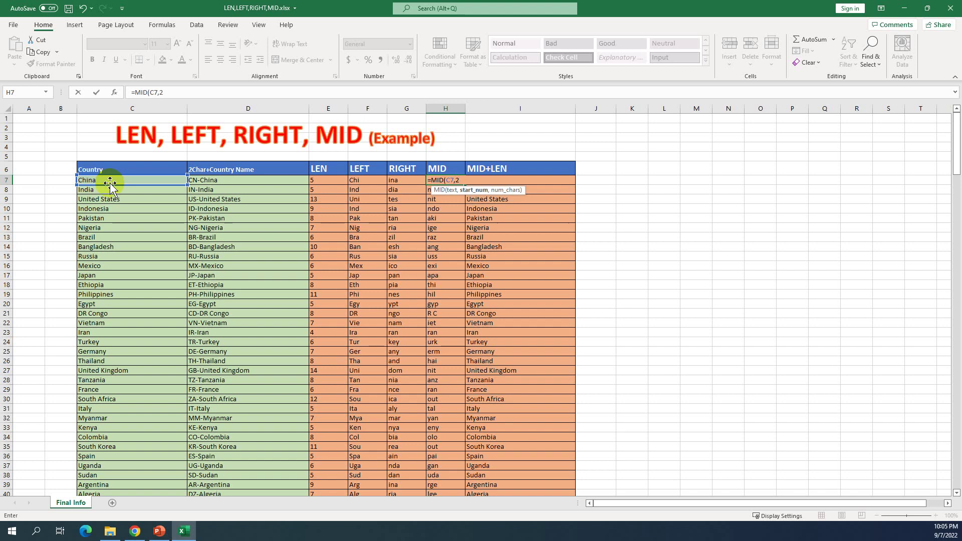
pyautogui.write(',3)')
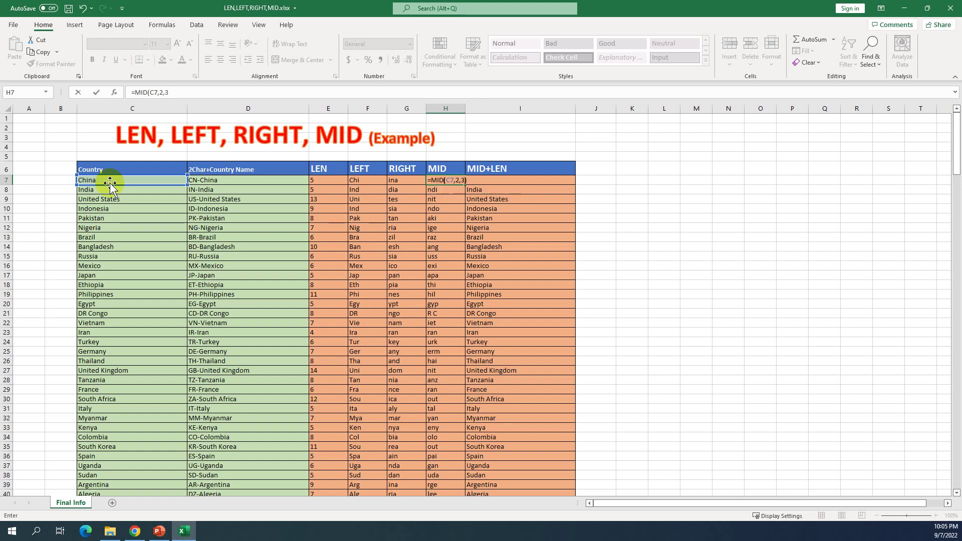
pyautogui.press('Return')
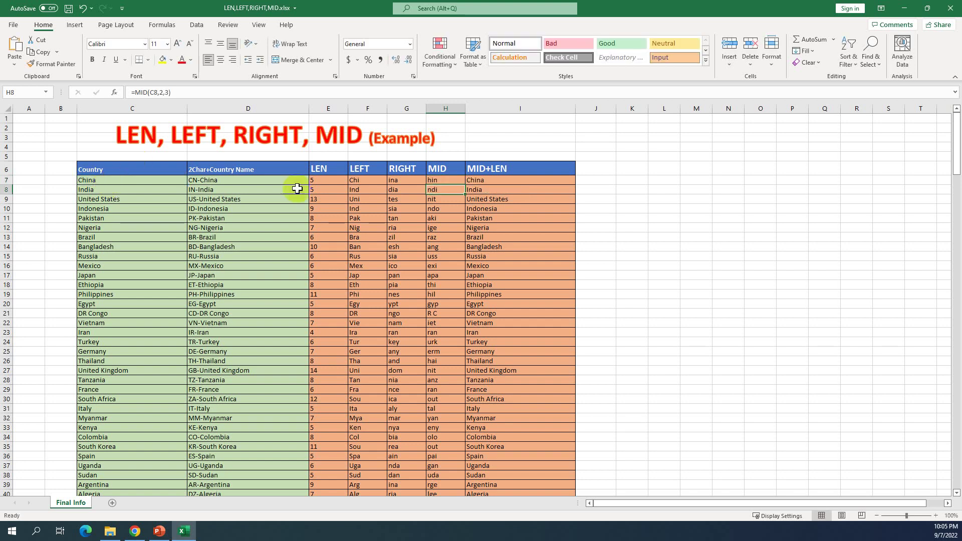
# - Change the formula in H7 to =MID(C7,2,4) so it extracts four characters
pyautogui.doubleClick(443, 181)
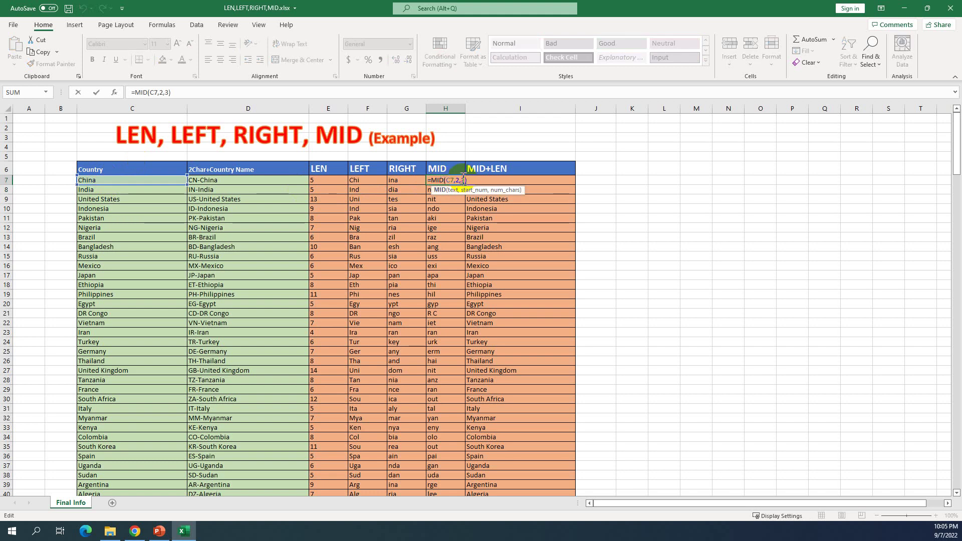
pyautogui.click(466, 181)
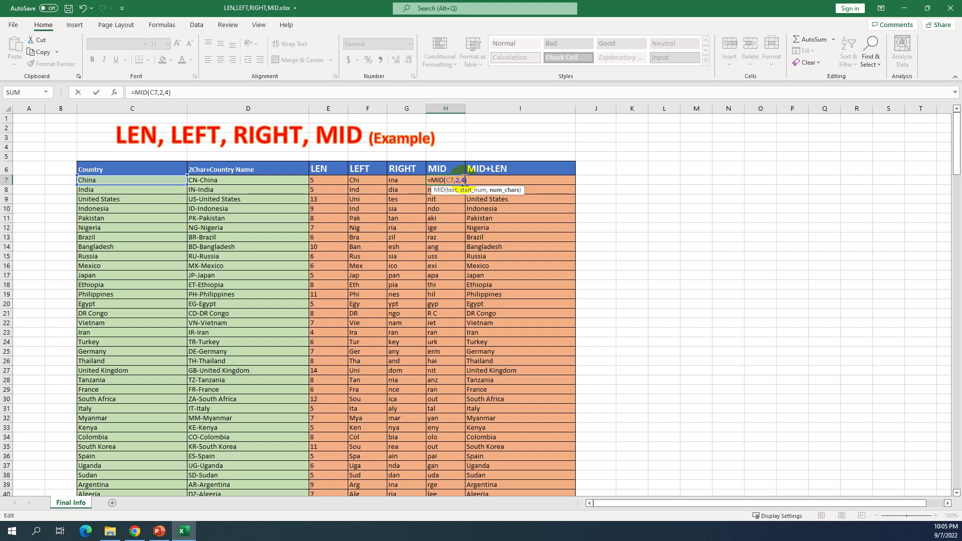
pyautogui.press('Return')
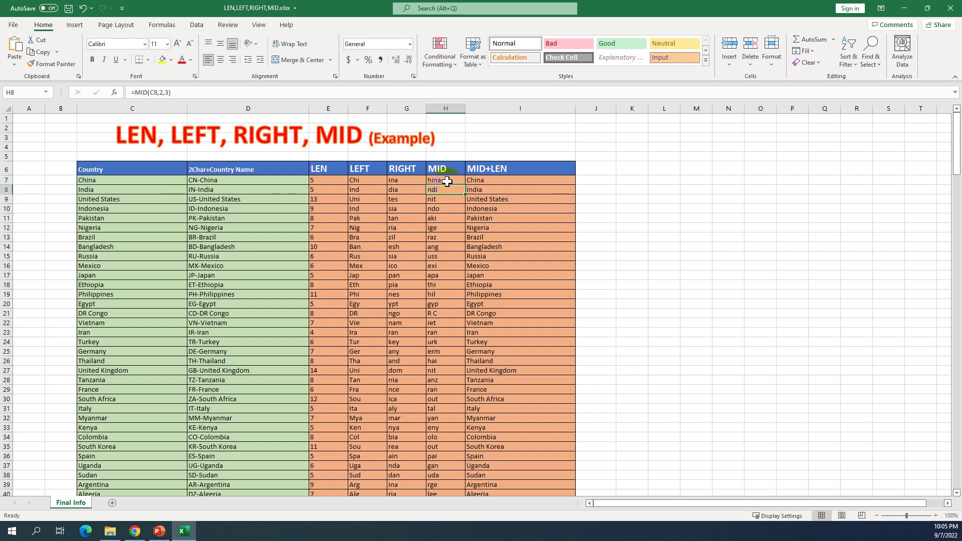
pyautogui.click(444, 181)
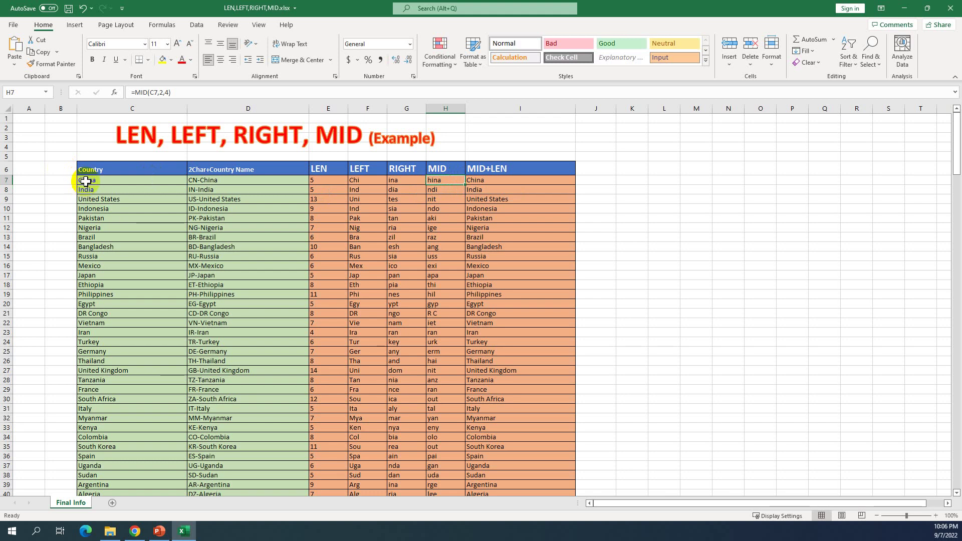
# - Change the start position in the H7 formula to 3, giving =MID(C7,3,4)
pyautogui.doubleClick(457, 180)
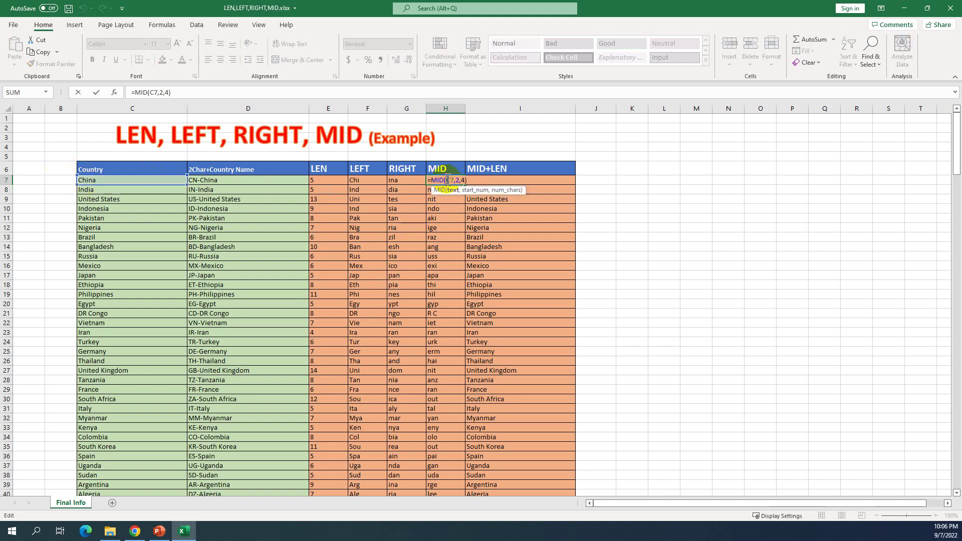
pyautogui.click(458, 182)
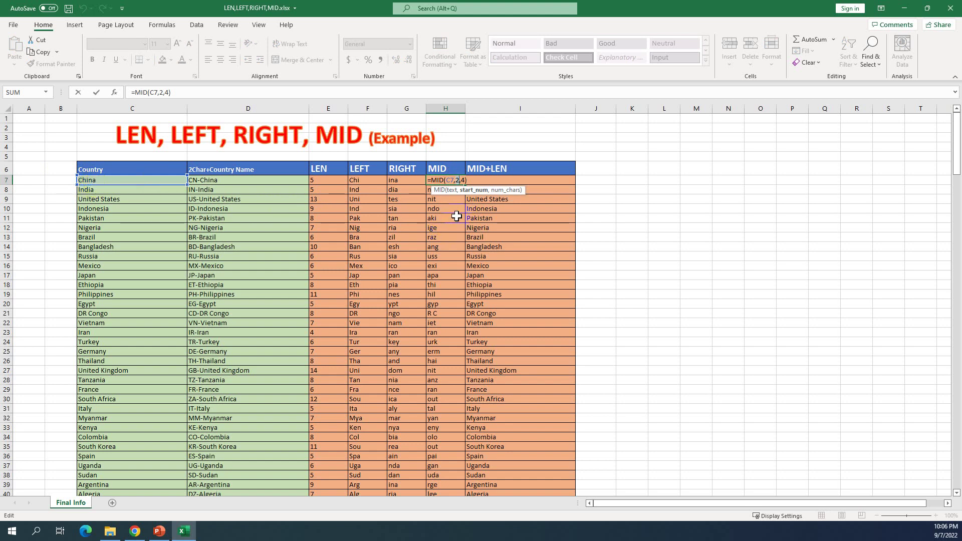
pyautogui.press('BackSpace')
pyautogui.write('3')
pyautogui.press('Return')
pyautogui.click(431, 181)
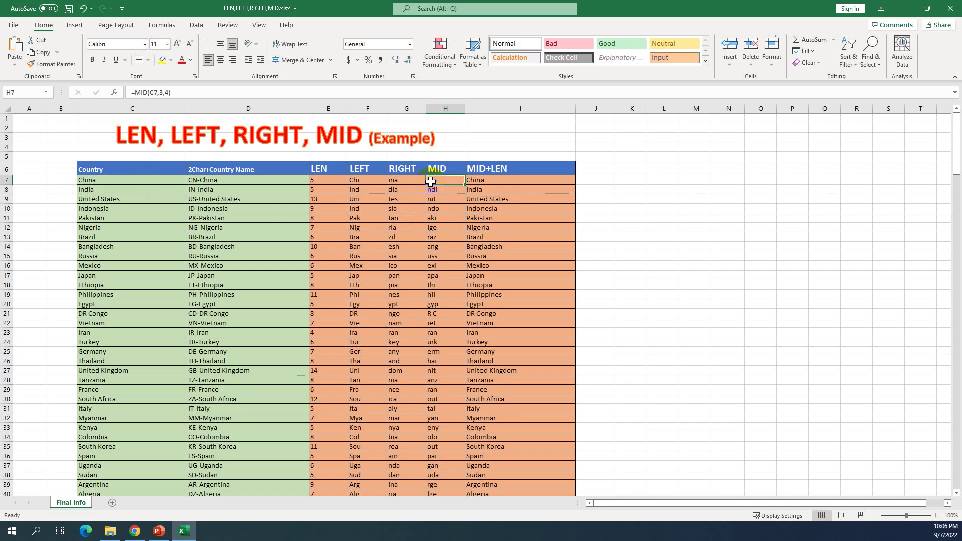
# - Fill the MID formula from H7 down the whole MID column and select the LEN, LEFT, RIGHT and MID headings
pyautogui.doubleClick(465, 184)
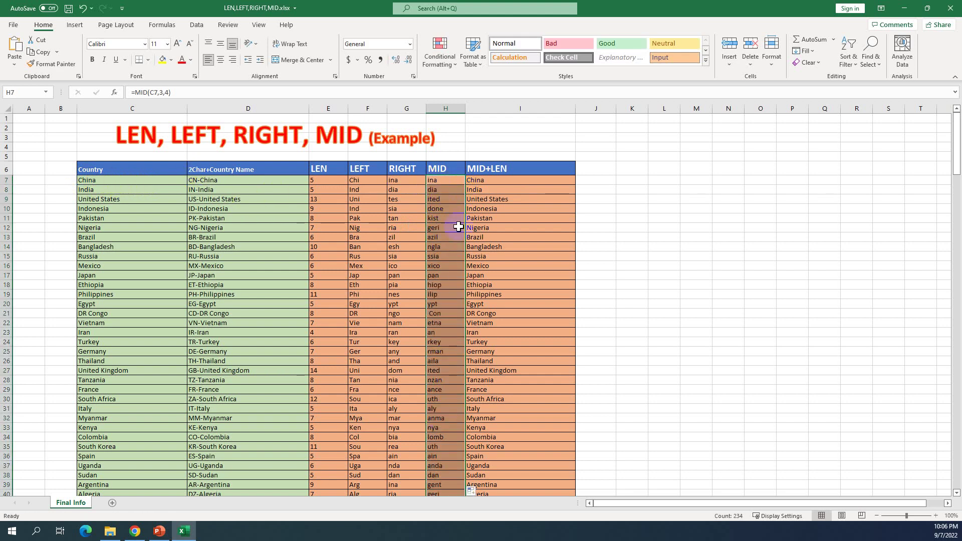
pyautogui.click(323, 171)
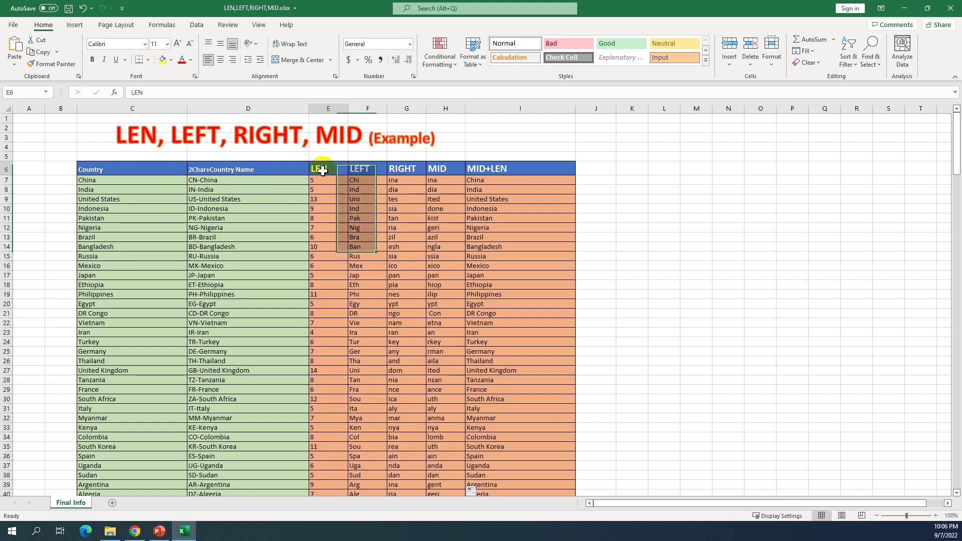
pyautogui.moveTo(323, 171); pyautogui.dragTo(440, 170)
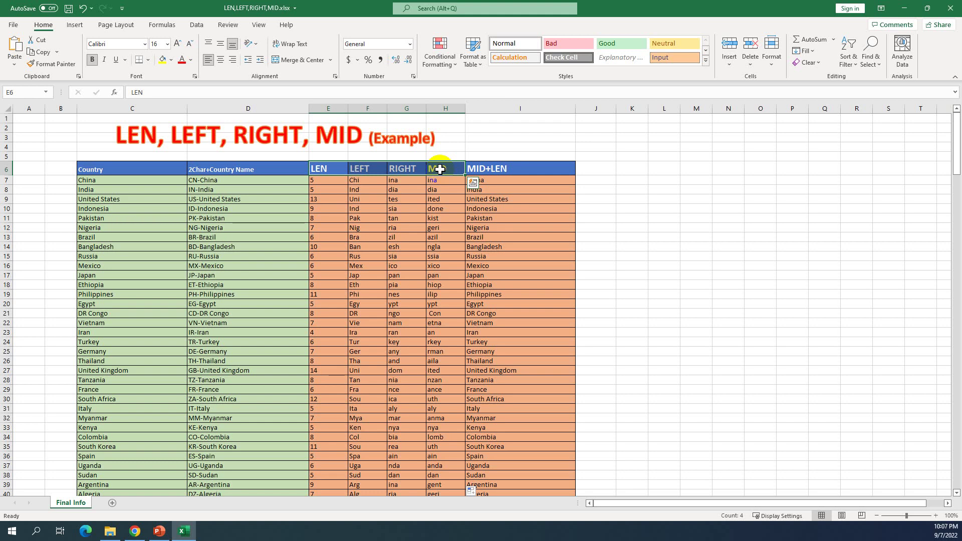
# - Examine the MID+LEN column and its source, the 2Char+Country Name column, looking at the country part of the text in D7
pyautogui.click(510, 168)
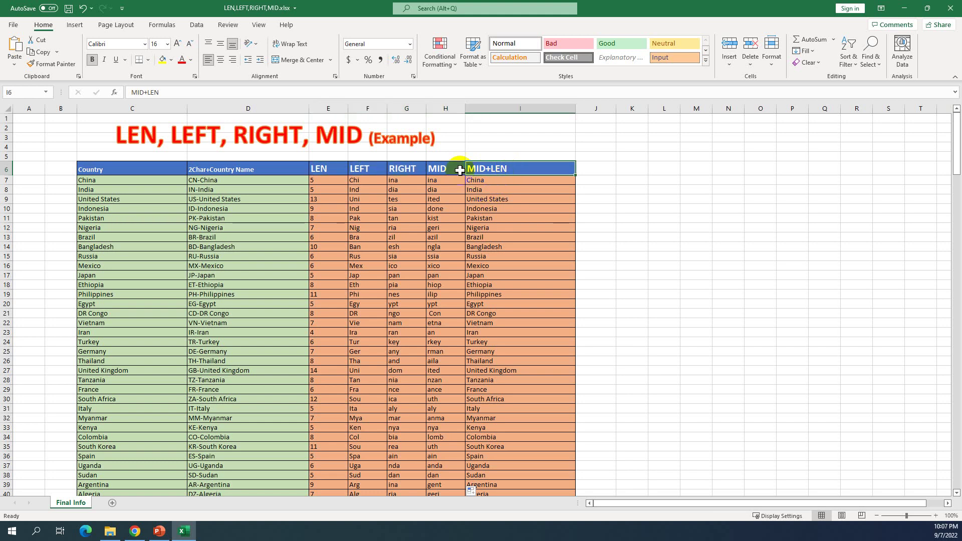
pyautogui.click(500, 183)
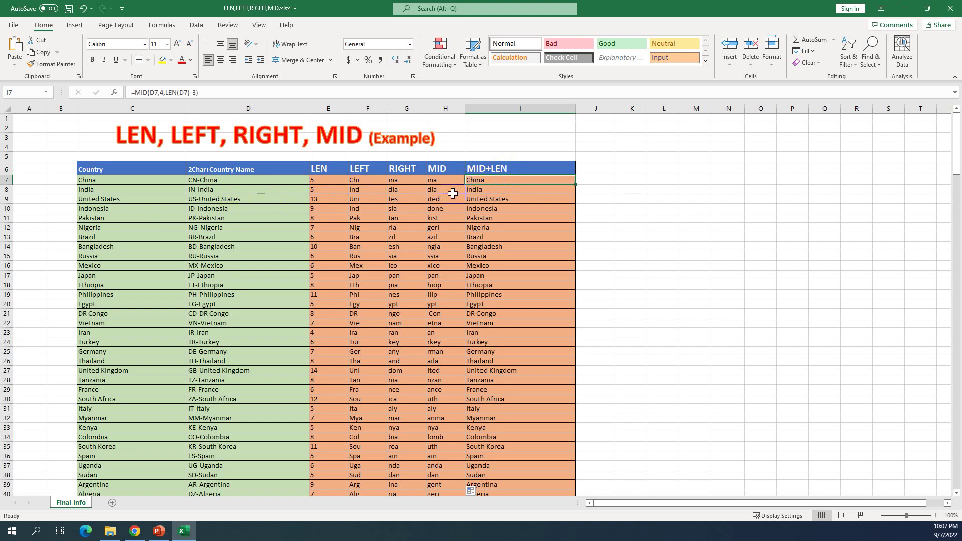
pyautogui.click(223, 165)
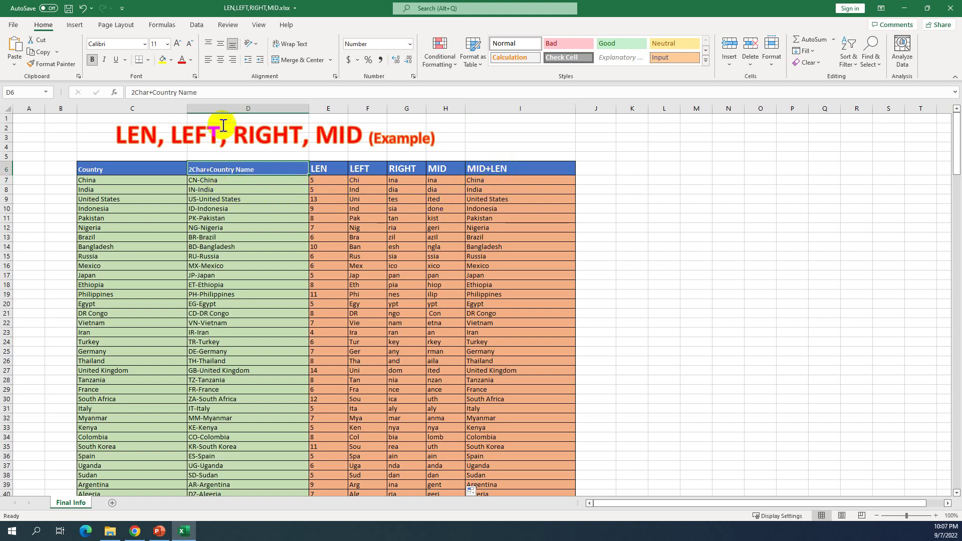
pyautogui.click(224, 109)
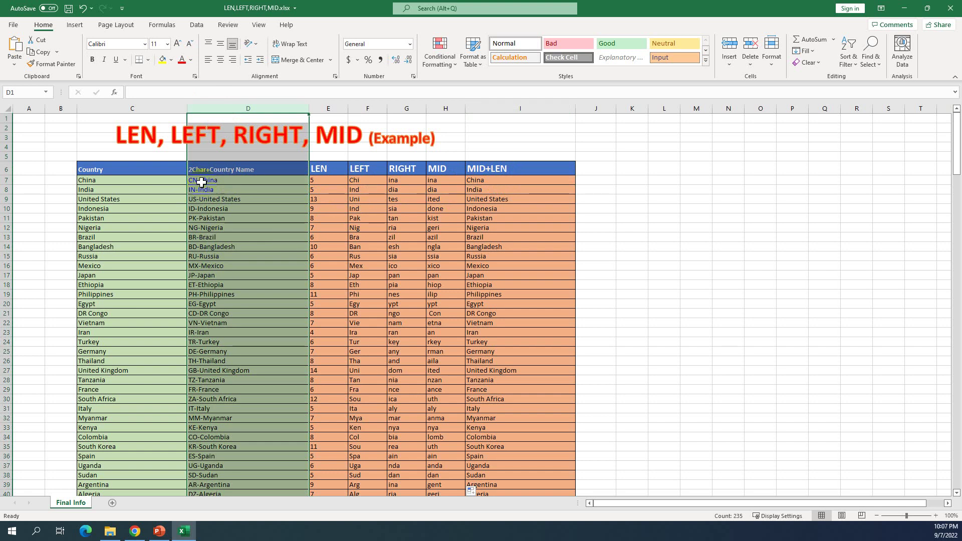
pyautogui.click(201, 182)
pyautogui.doubleClick(201, 182)
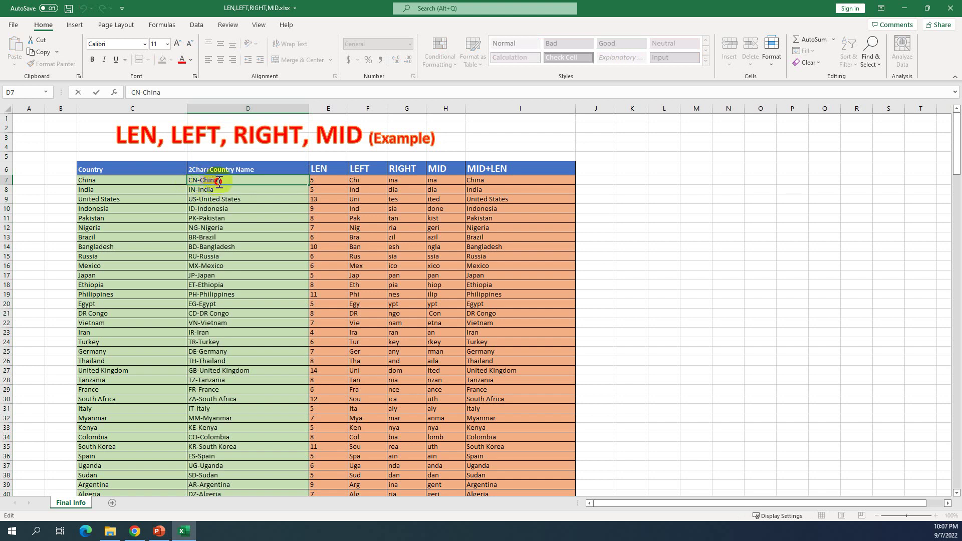
pyautogui.doubleClick(219, 181)
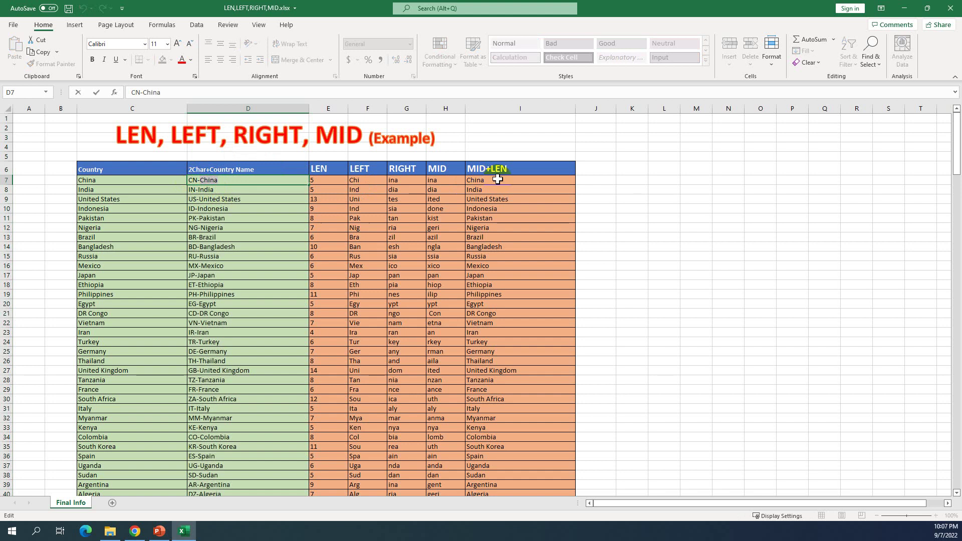
# - Examine the text, start_num and num_chars arguments of the MID+LEN formula in I7
pyautogui.click(495, 181)
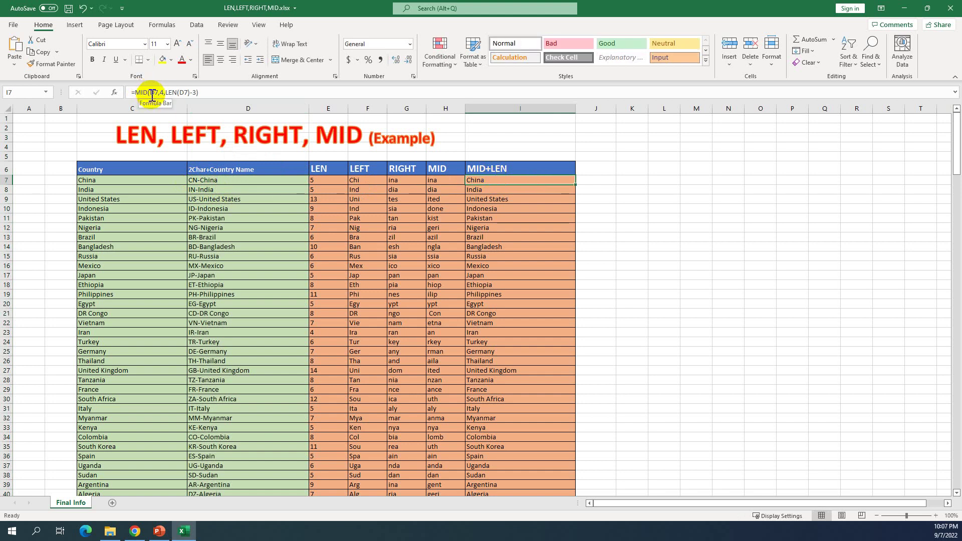
pyautogui.doubleClick(152, 93)
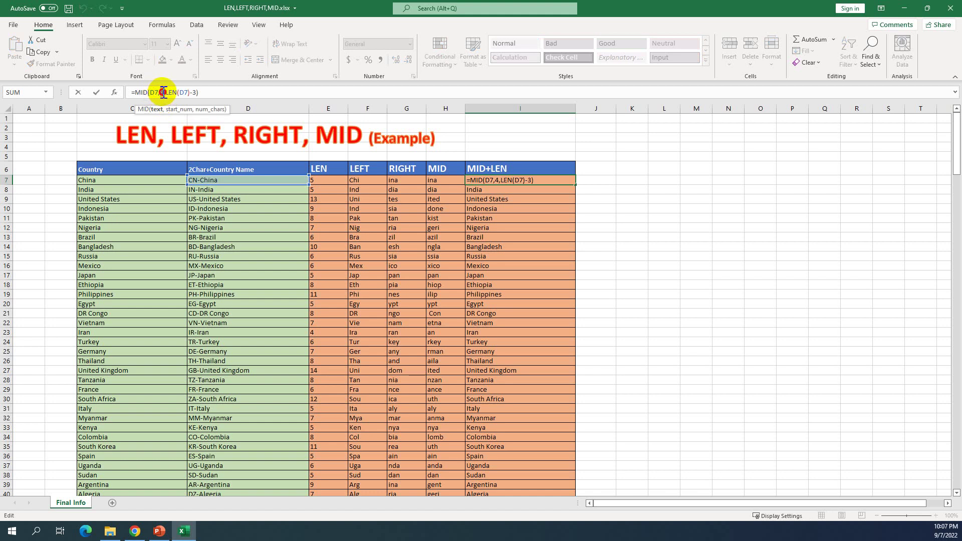
pyautogui.doubleClick(161, 93)
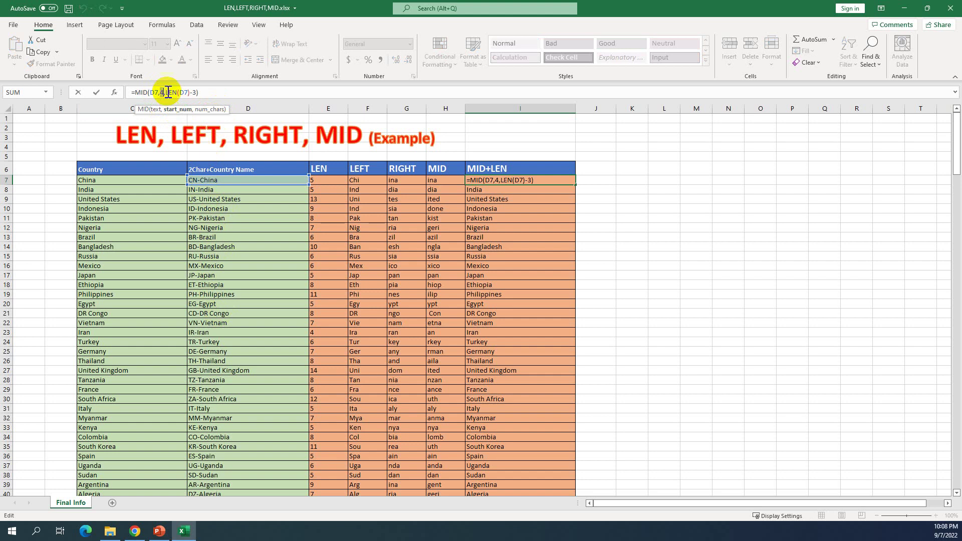
pyautogui.moveTo(165, 92); pyautogui.dragTo(191, 93)
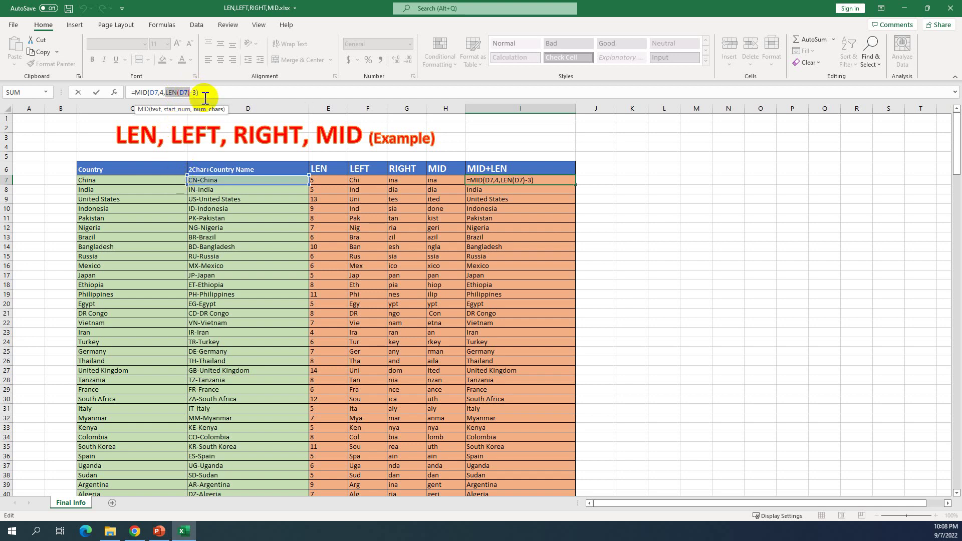
pyautogui.click(208, 95)
pyautogui.press('Return')
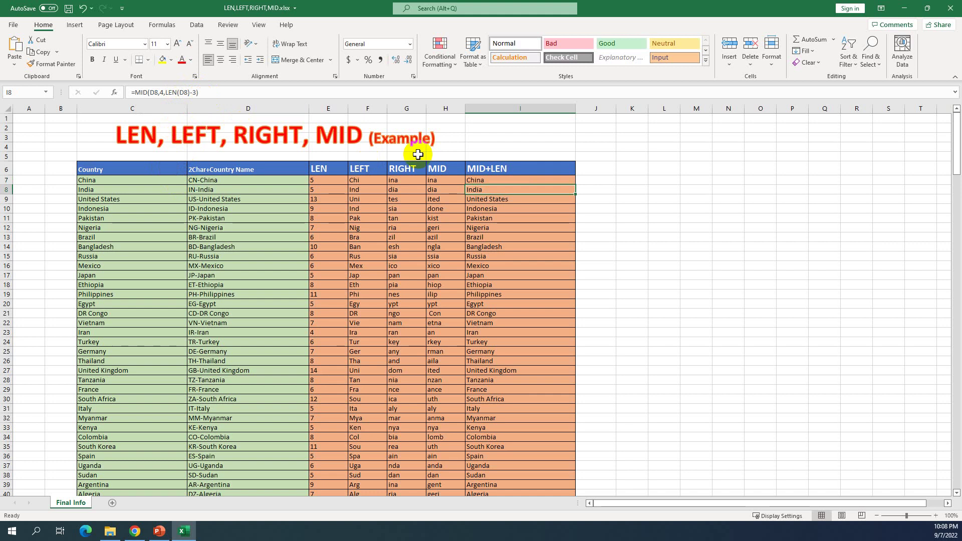
# - Remove the subtraction of 3 from the I7 formula, leaving =MID(D7,4,LEN(D7))
pyautogui.click(488, 179)
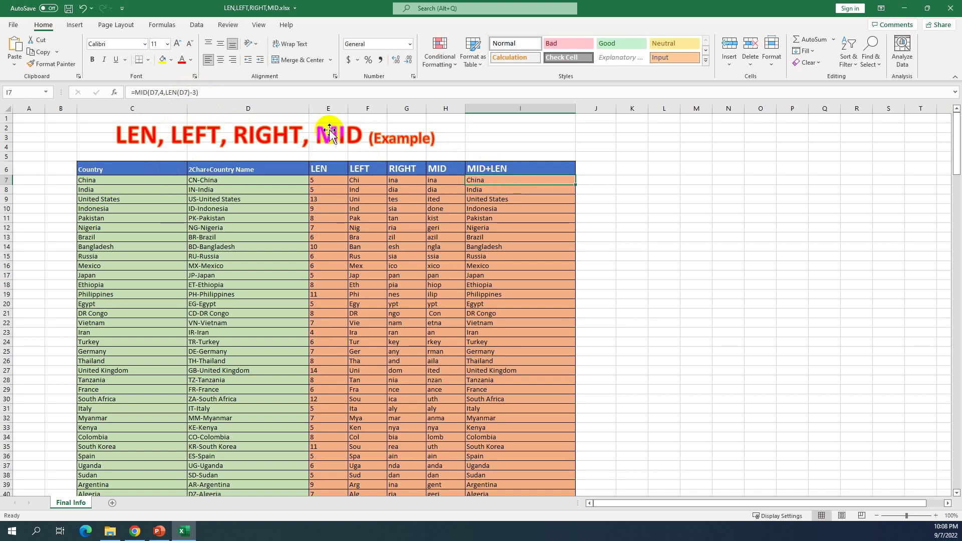
pyautogui.click(191, 92)
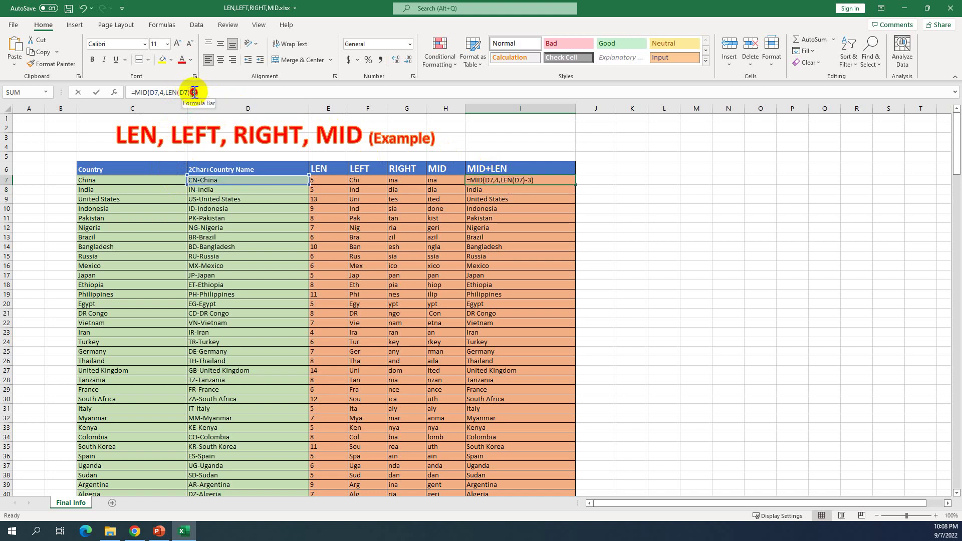
pyautogui.doubleClick(196, 92)
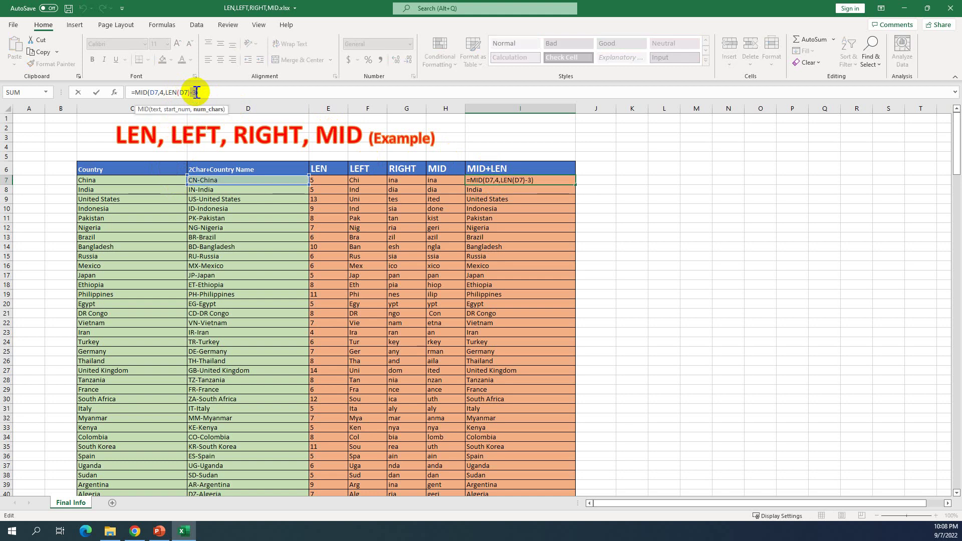
pyautogui.press('BackSpace')
pyautogui.press('Return')
# - Restore the subtraction of 3 after LEN(D7) in I7, giving =MID(D7,4,LEN(D7)-3)
pyautogui.click(491, 182)
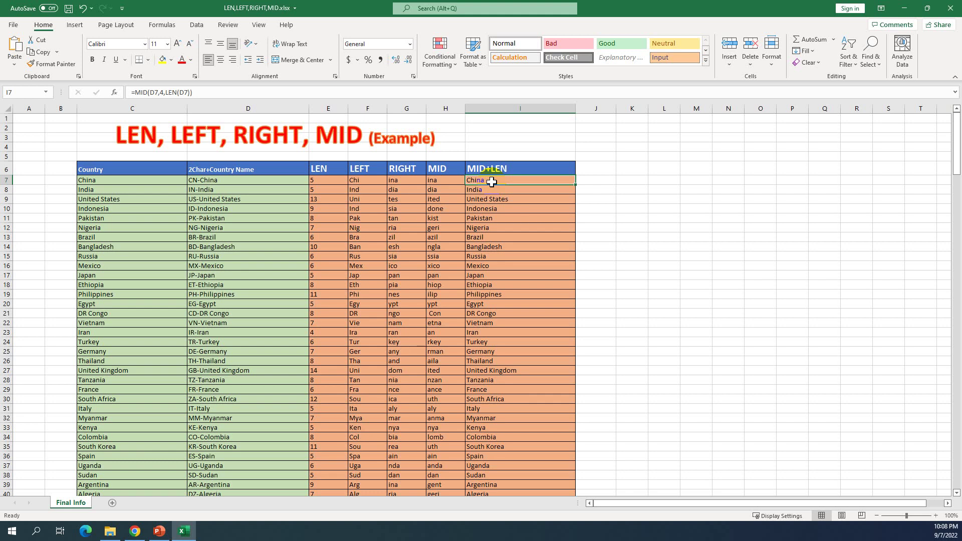
pyautogui.doubleClick(491, 182)
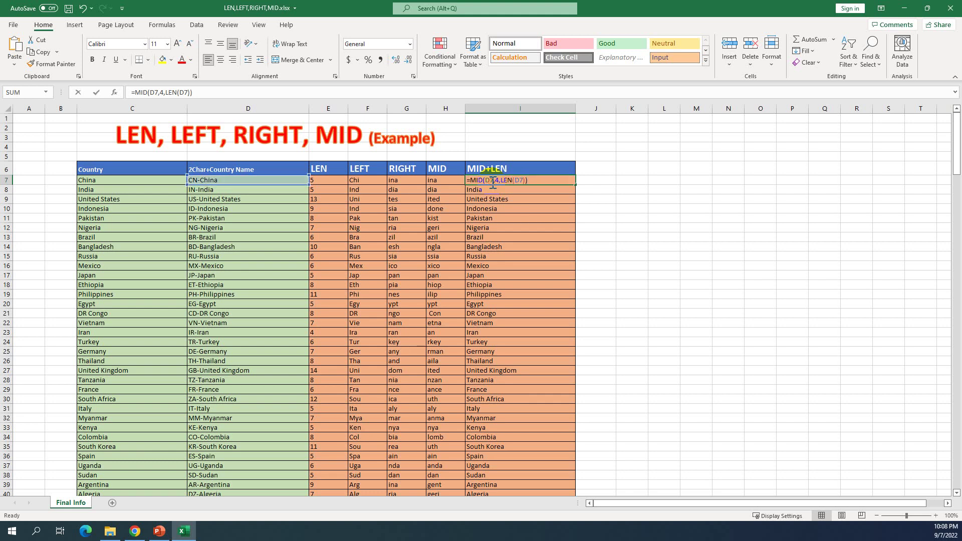
pyautogui.click(528, 181)
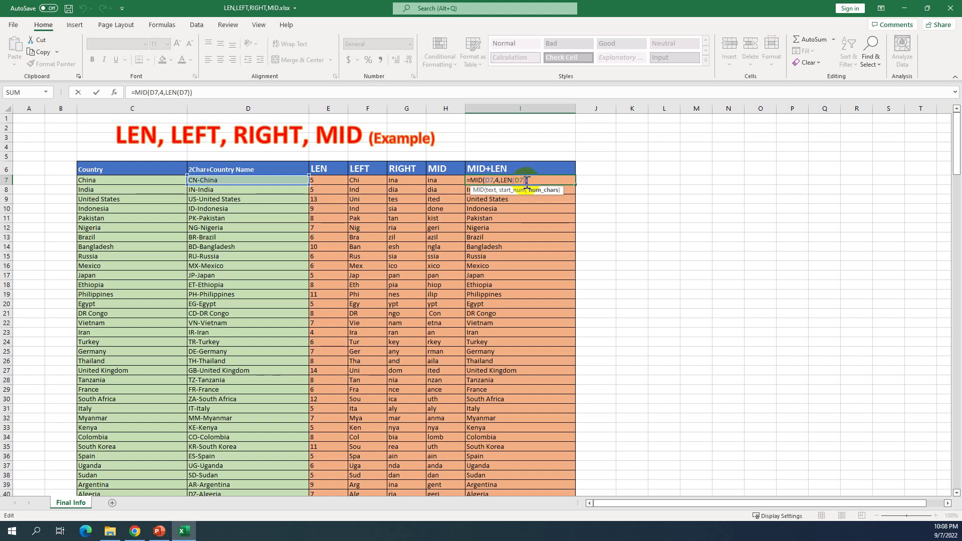
pyautogui.write('-')
pyautogui.press('Return')
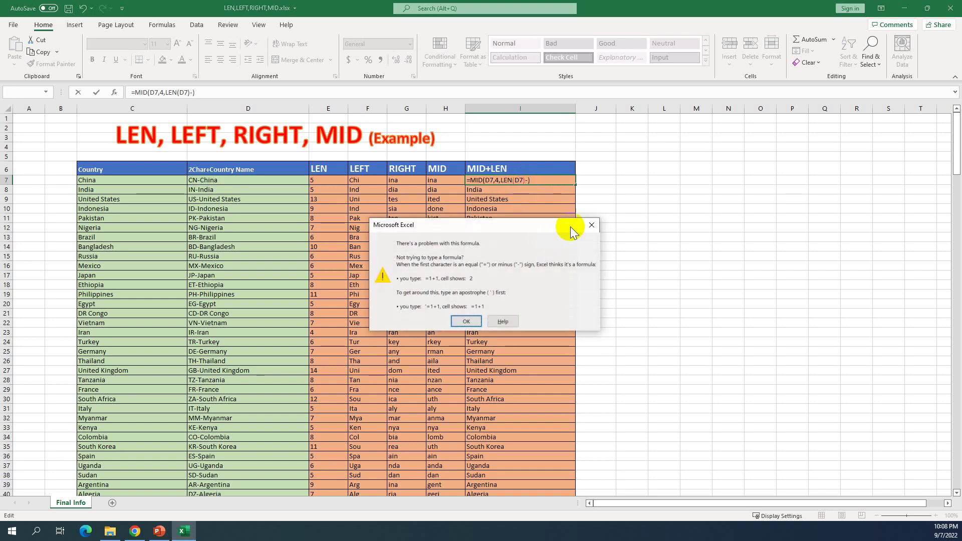
pyautogui.click(591, 225)
pyautogui.write('3')
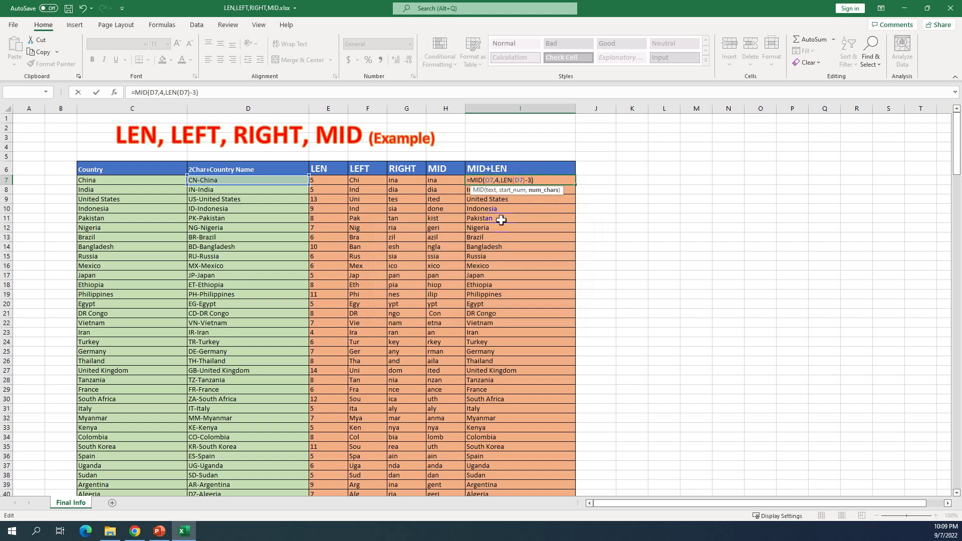
pyautogui.press('Return')
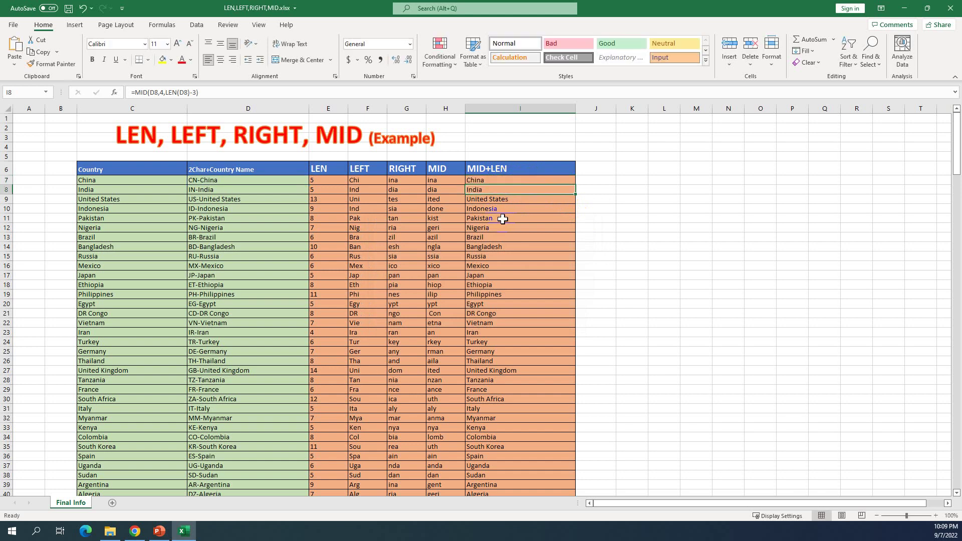
# - Examine the D7 reference inside the LEN part of the I7 formula
pyautogui.click(491, 181)
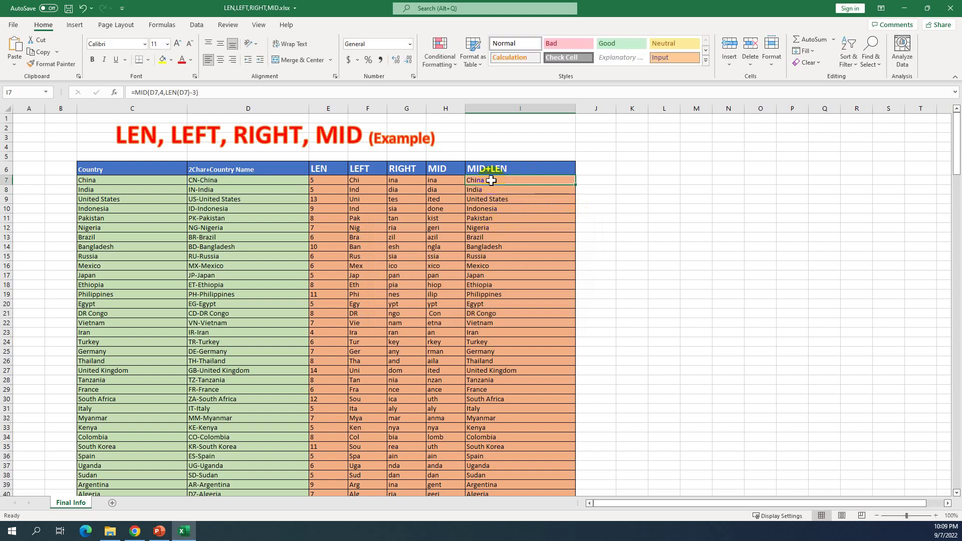
pyautogui.doubleClick(184, 92)
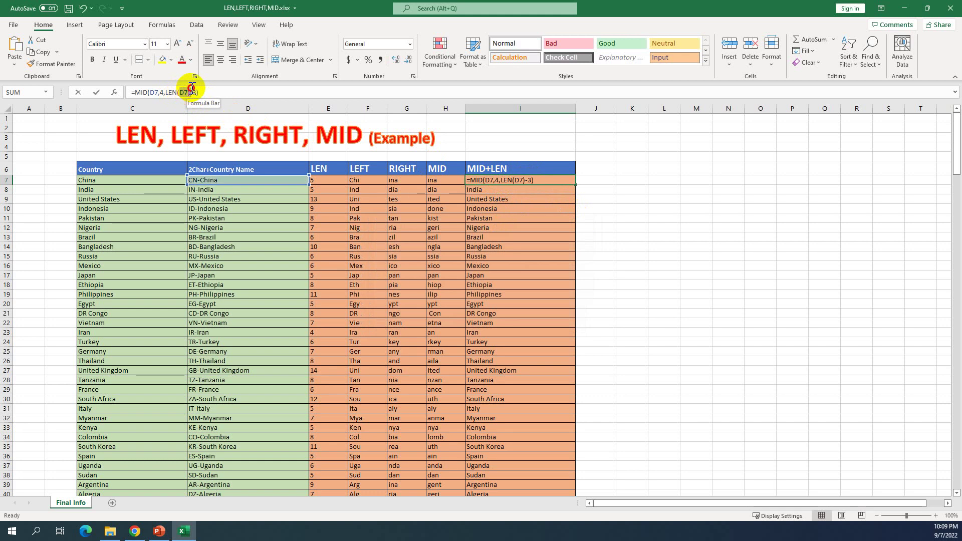
pyautogui.doubleClick(185, 92)
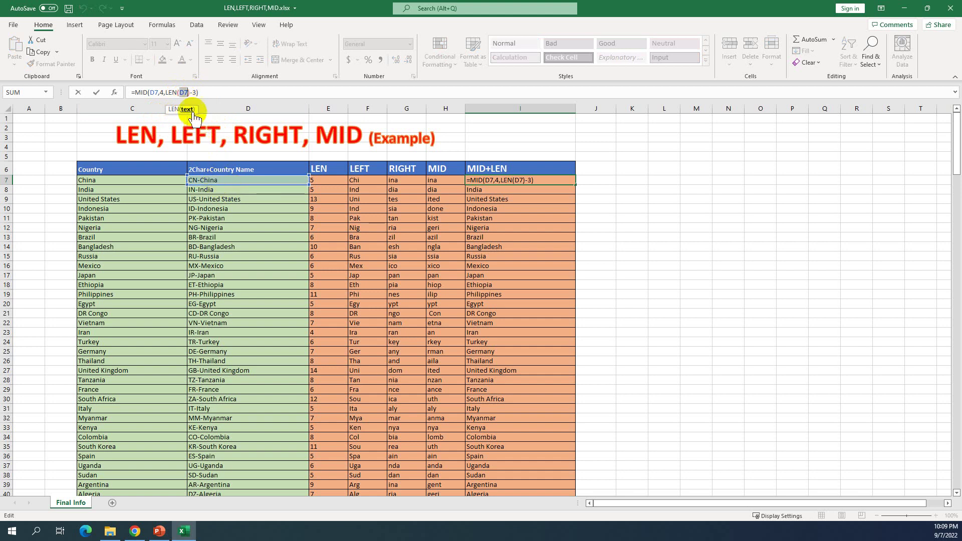
pyautogui.click(184, 92)
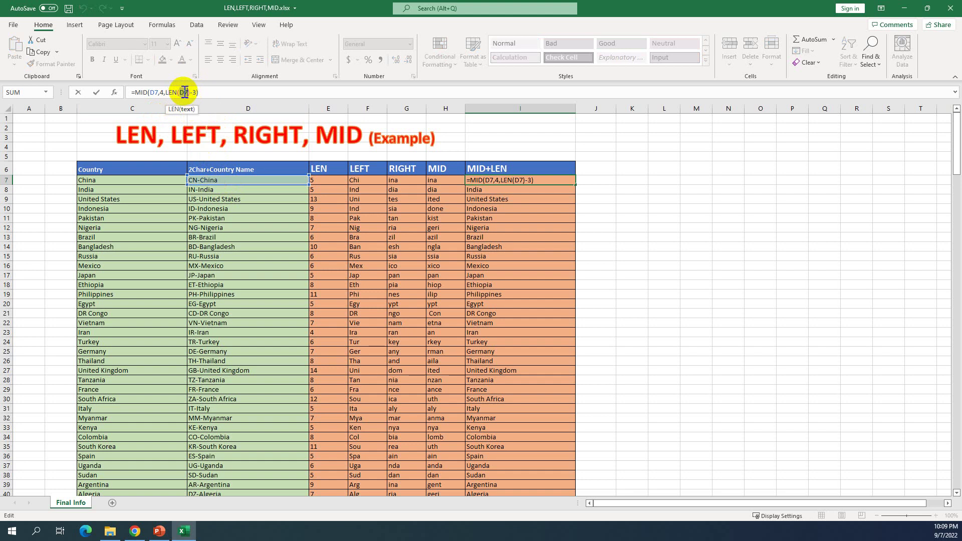
pyautogui.doubleClick(184, 92)
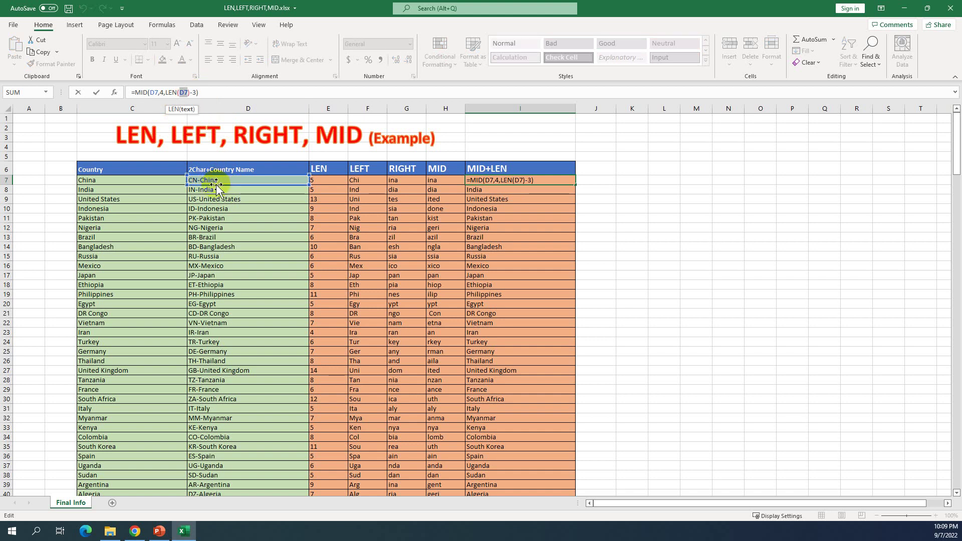
# - Change the number subtracted from LEN(D7) in I7 to 4, giving =MID(D7,4,LEN(D7)-4)
pyautogui.click(194, 92)
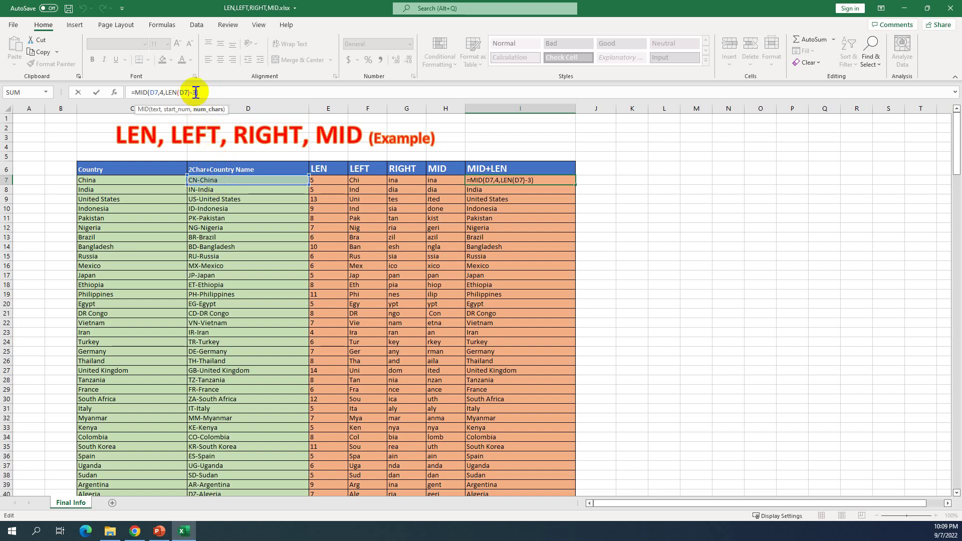
pyautogui.doubleClick(197, 92)
pyautogui.write('4')
pyautogui.click(201, 91)
pyautogui.press('Return')
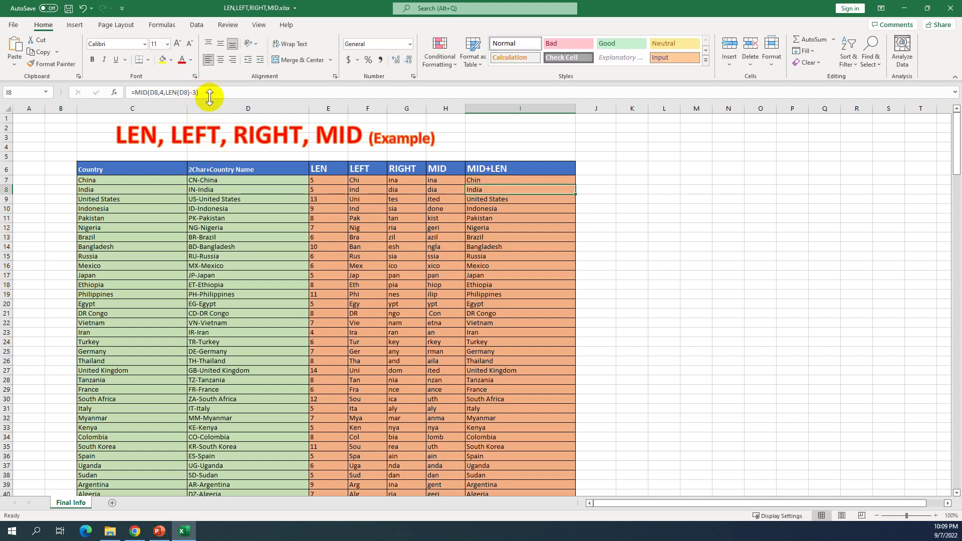
# - Set the number subtracted from the text length in the I7 formula back to 3
pyautogui.click(496, 182)
pyautogui.click(489, 180)
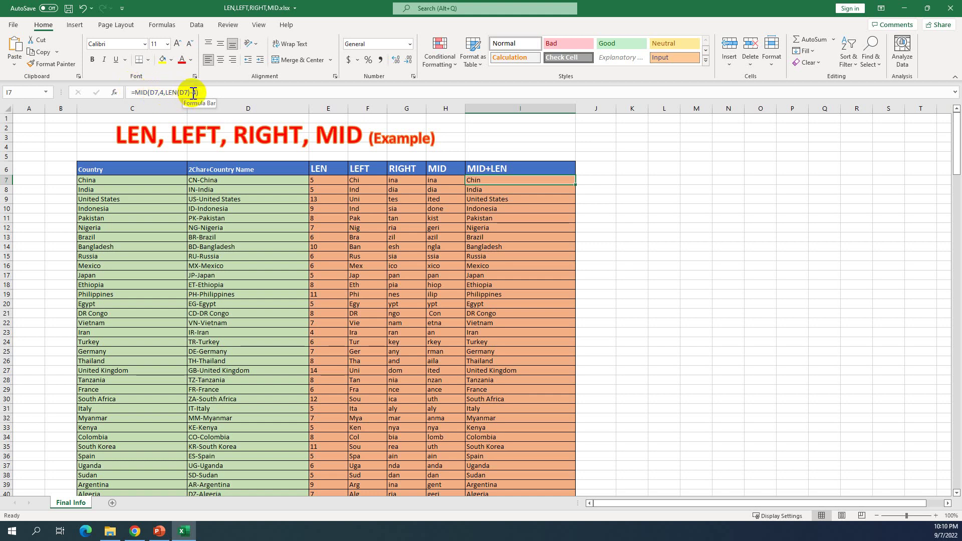
pyautogui.click(196, 92)
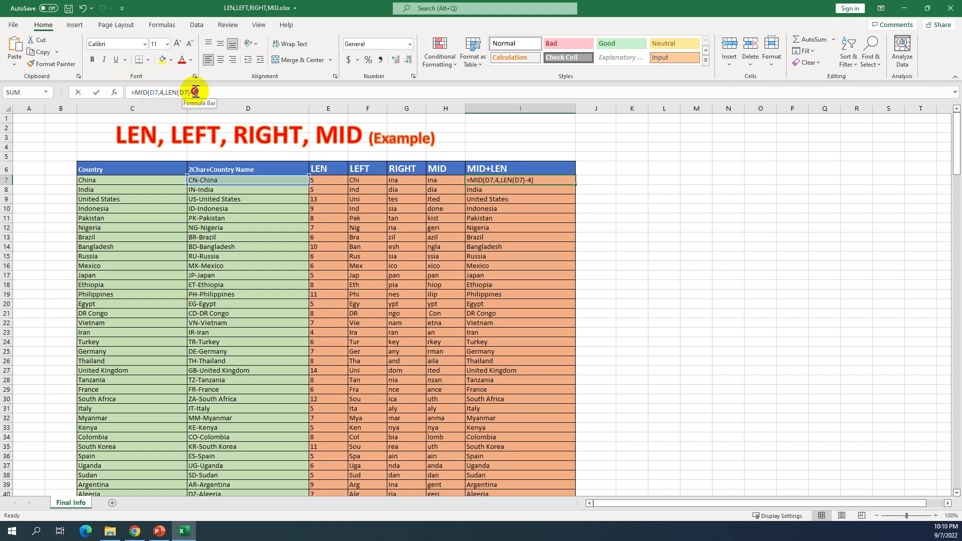
pyautogui.click(196, 93)
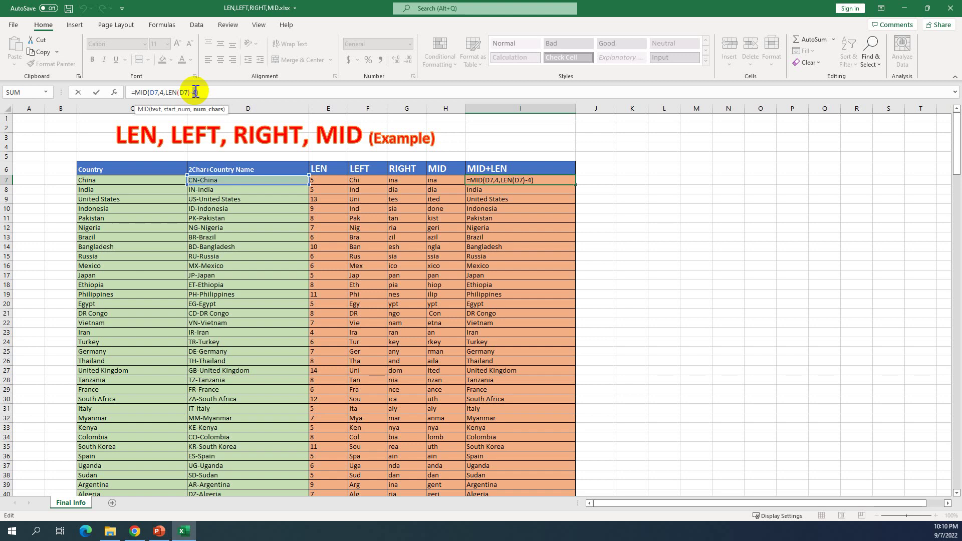
pyautogui.write('3')
pyautogui.press('Return')
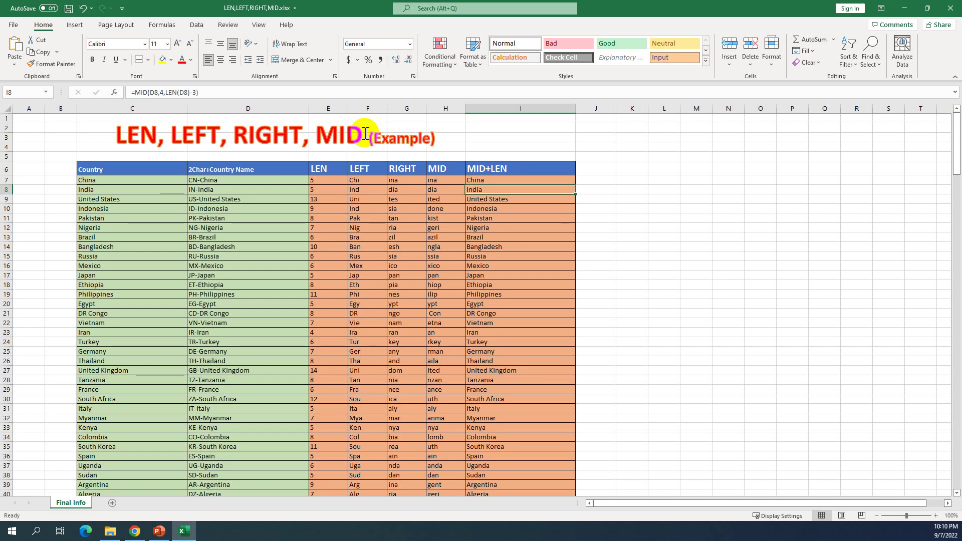
# - Switch to the PowerPoint presentation and review the LEN description on the Agenda slide
pyautogui.click(166, 532)
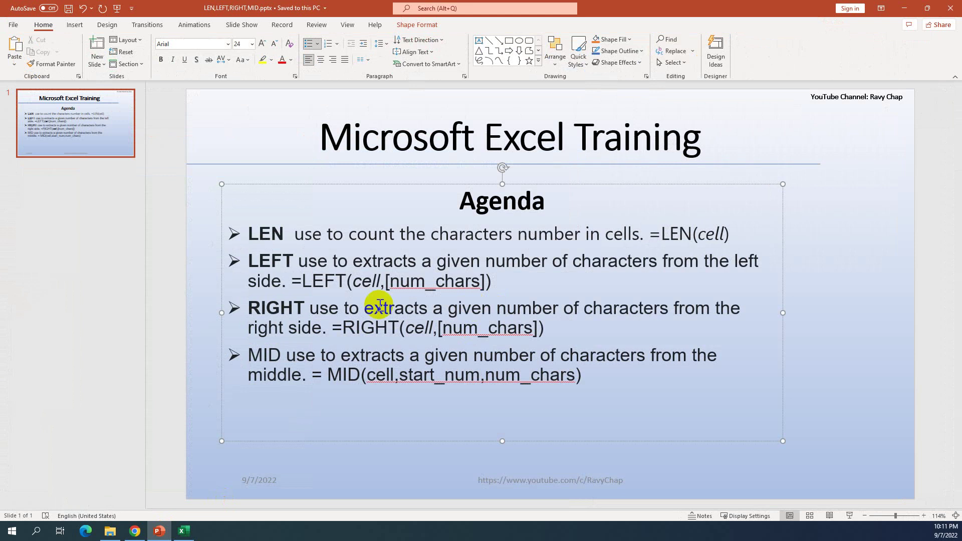
pyautogui.click(285, 239)
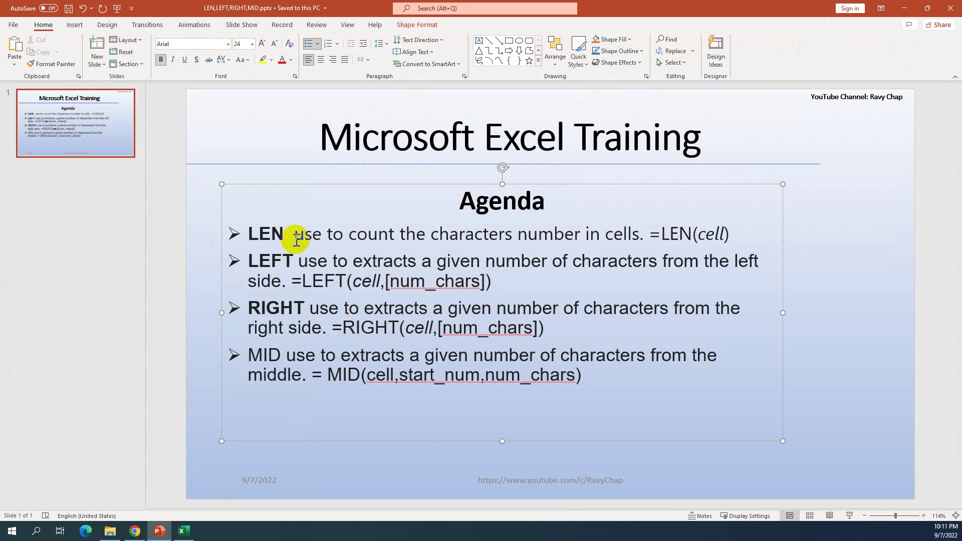